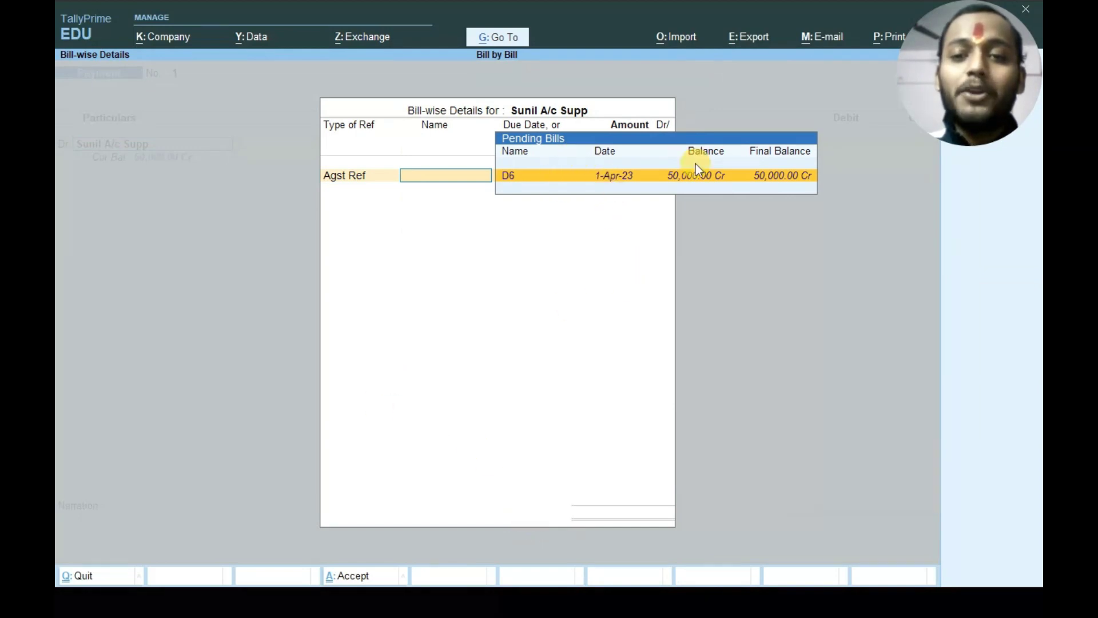
- Settle the supplier's debit of 50,000 against pending bill D6 and complete the bill-wise details
left_click(807, 177)
key("Return")
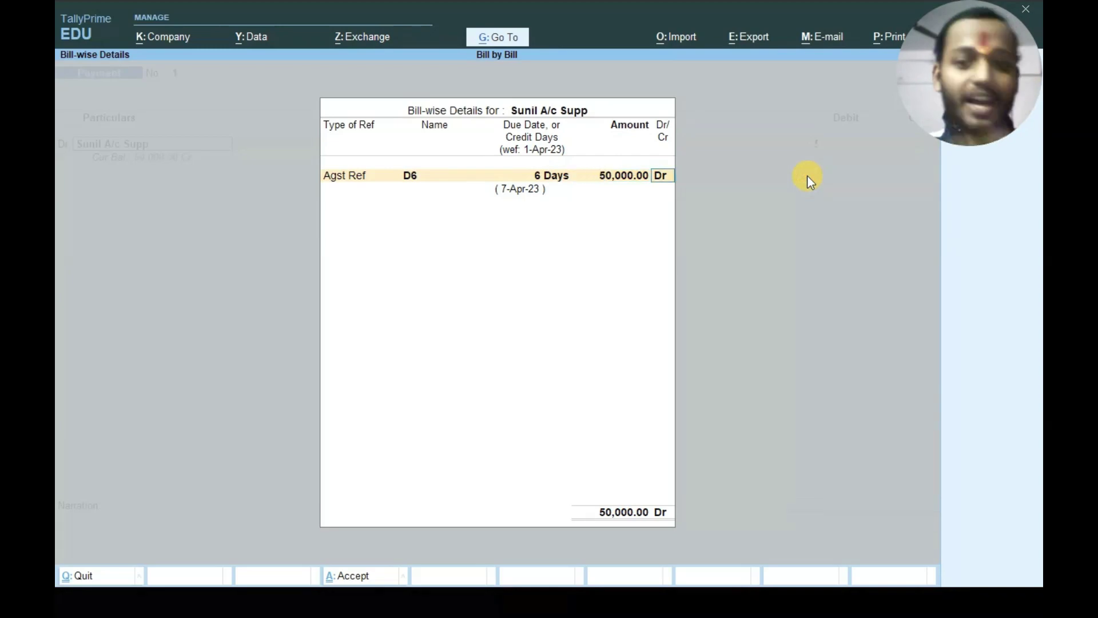
key("Return")
key("Return")
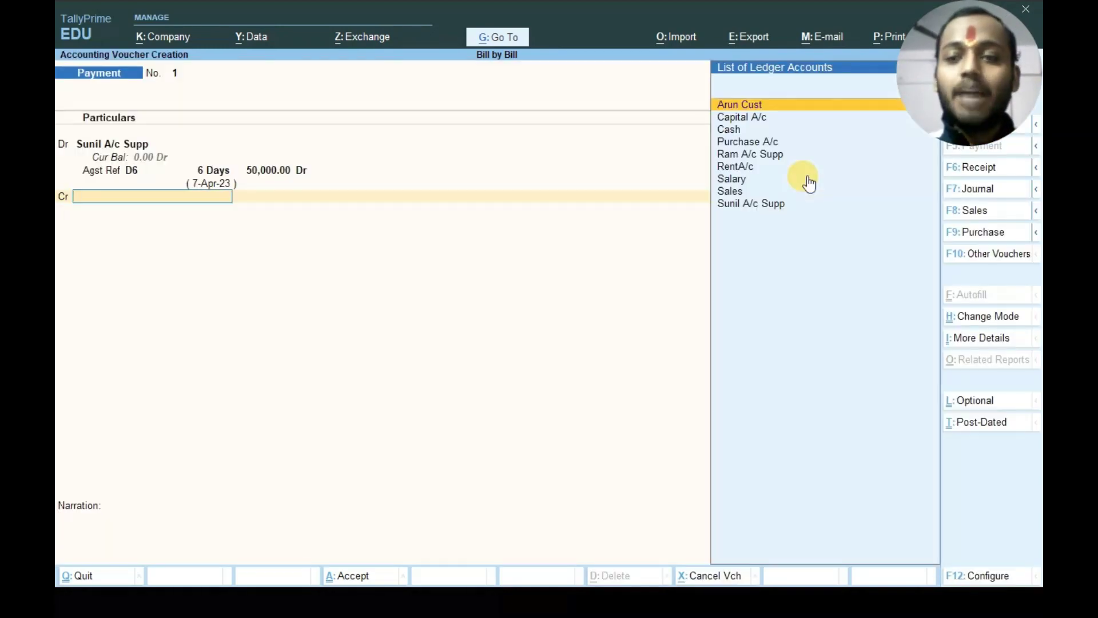
- Credit Cash with 50,000 and save the payment voucher without a narration
key("Down")
key("Down")
key("Return")
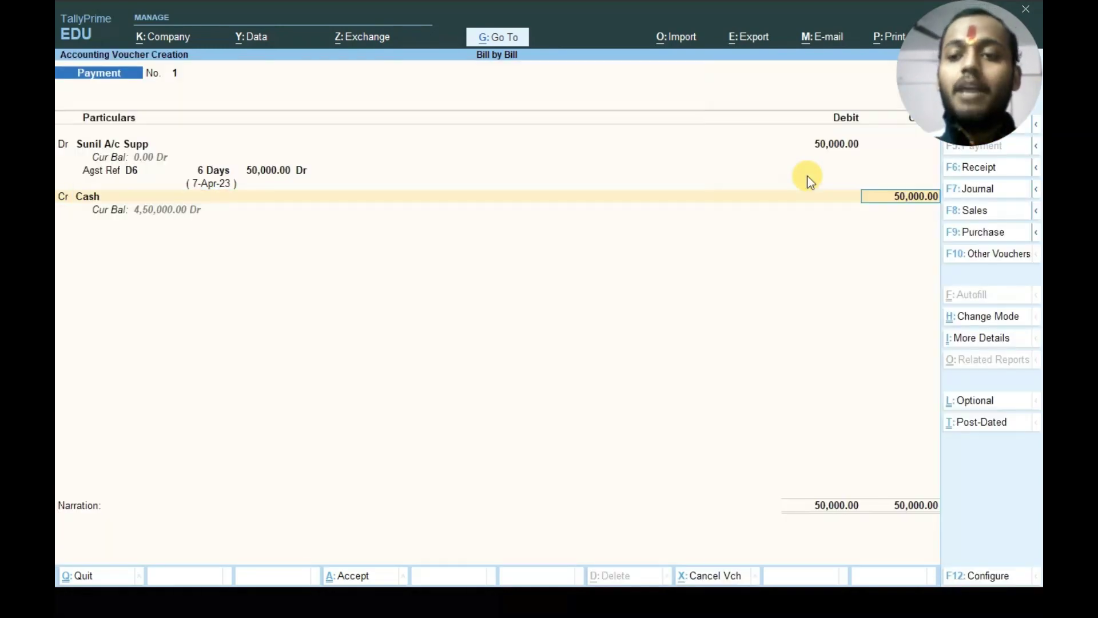
key("Return")
key("Return")
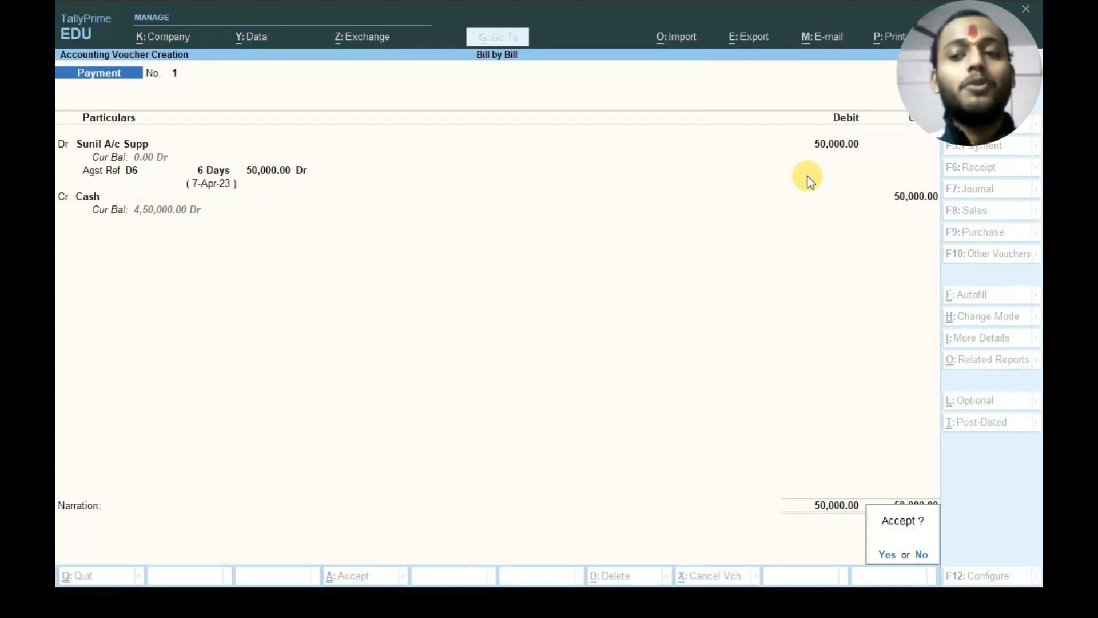
key("Return")
- Check the just-paid supplier's pending bills using Agst Ref in a new payment voucher, leaving the voucher unsaved
key("Down")
key("Down")
key("Down")
key("Down")
key("Down")
key("Down")
key("Down")
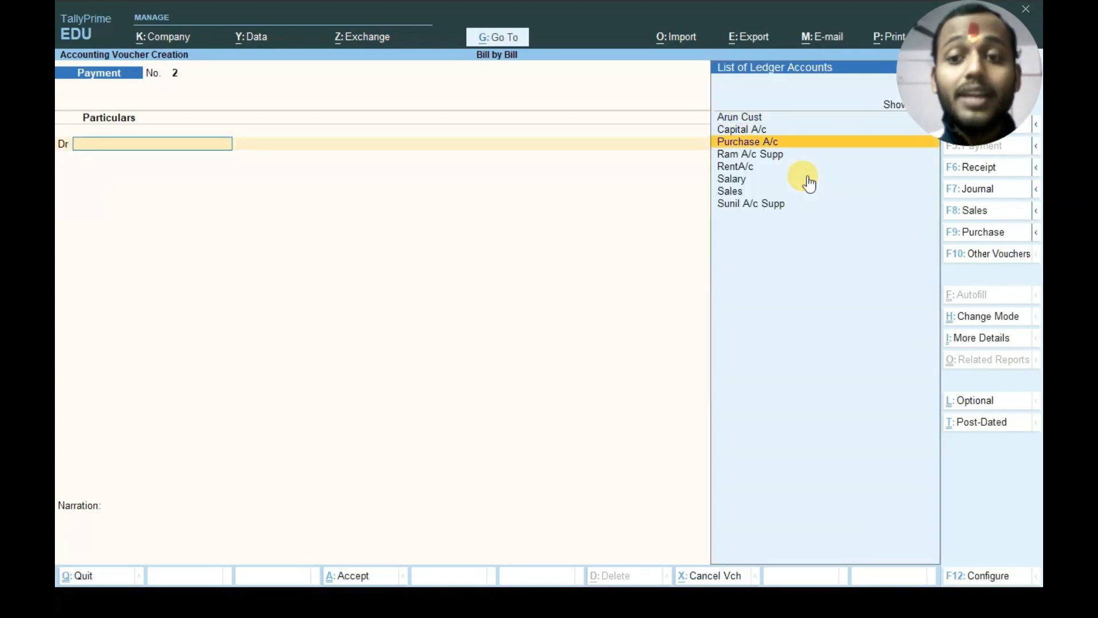
key("Return")
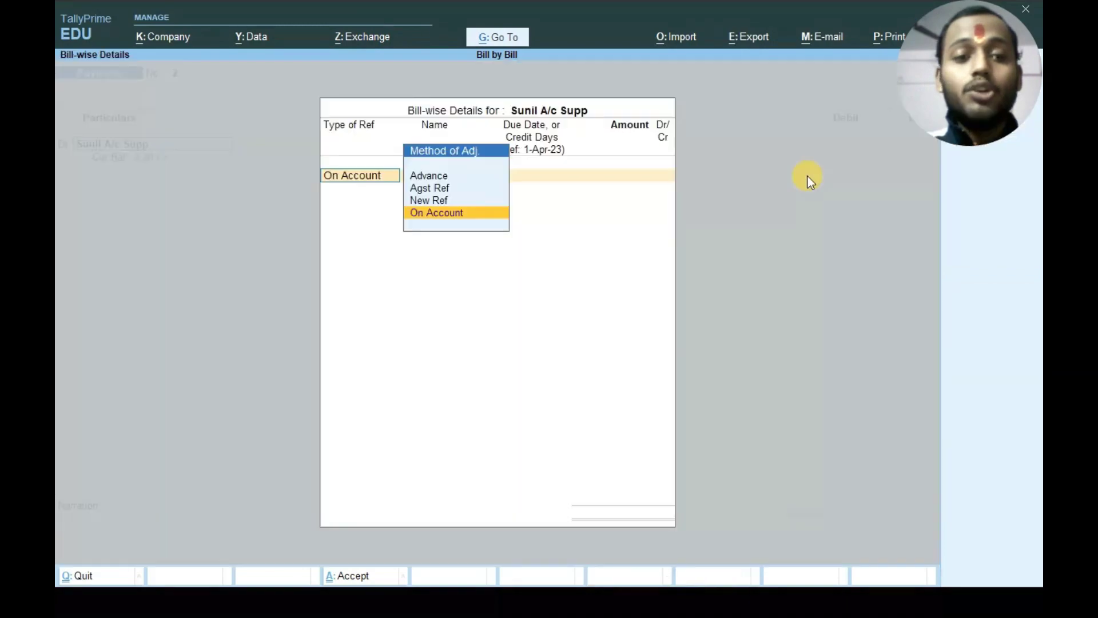
key("Up")
key("Up")
key("Return")
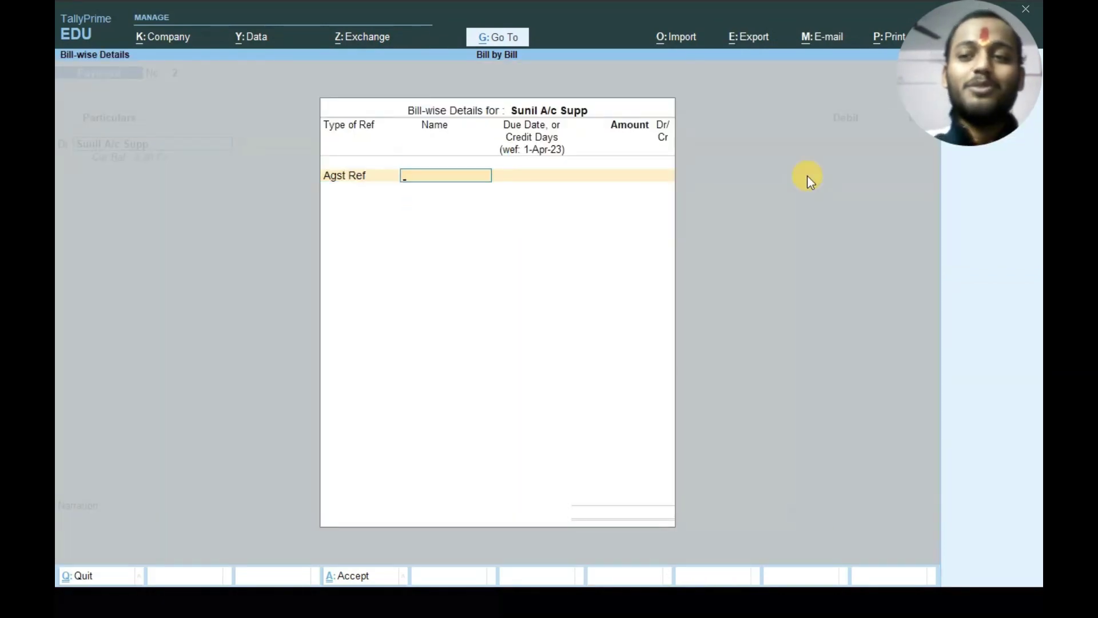
key("Escape")
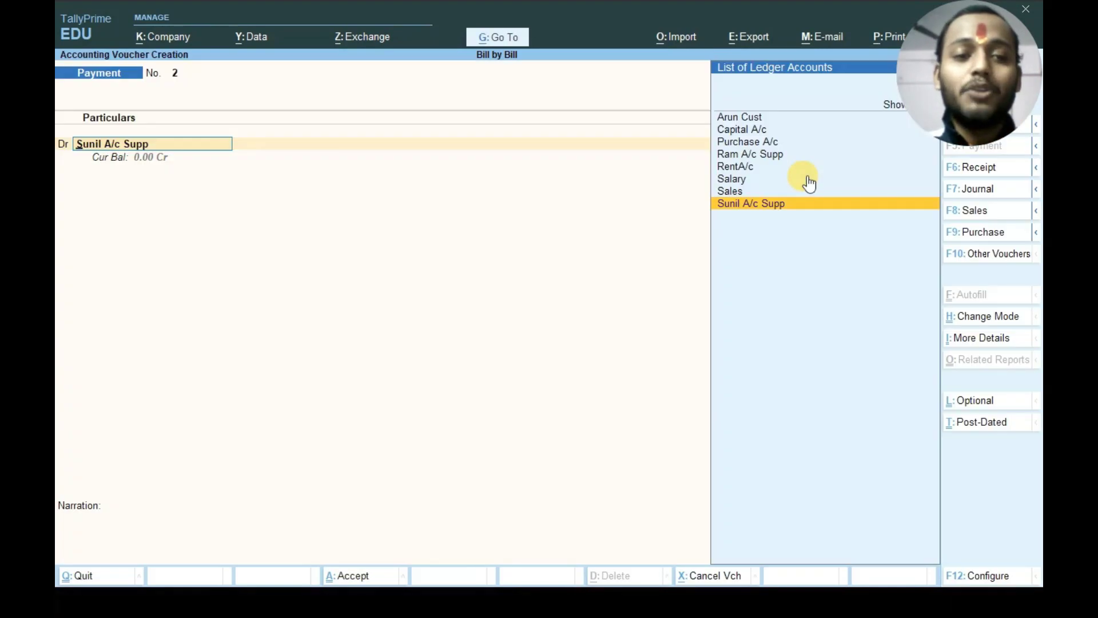
key("BackSpace")
key("Escape")
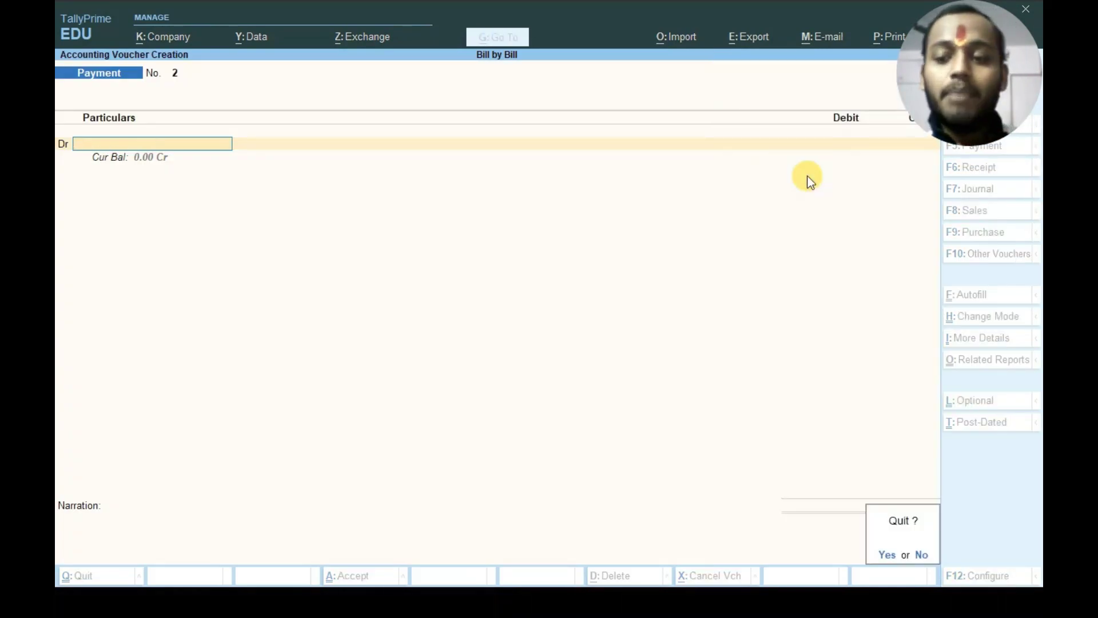
key("y")
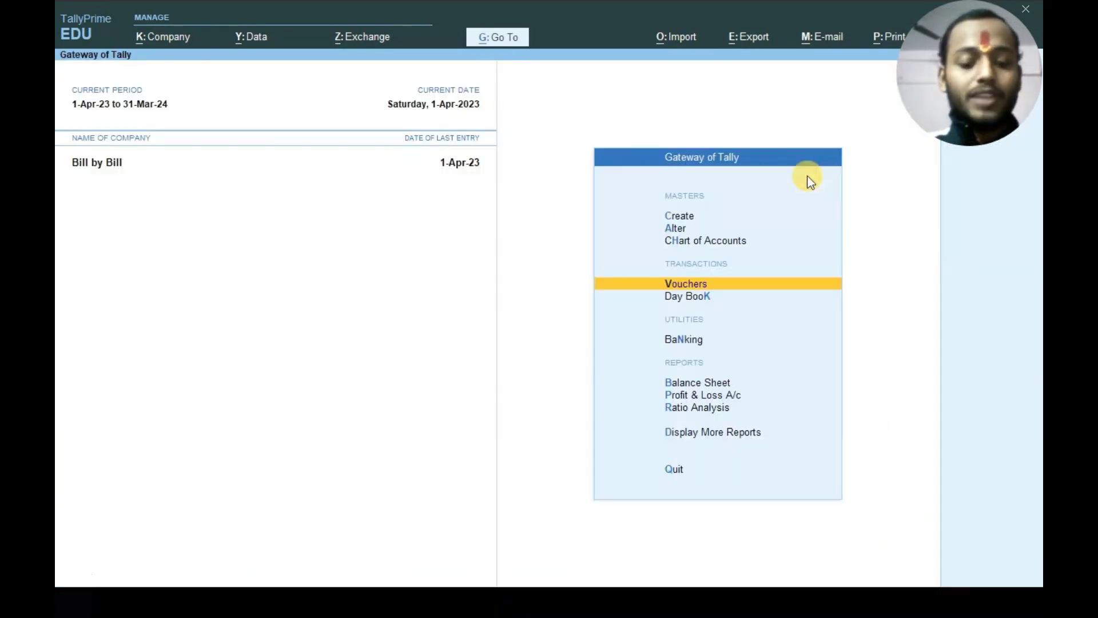
- Switch to the exercise slides and review the purchase, payment and sales transactions with their voucher types and reference methods
key("alt+Tab")
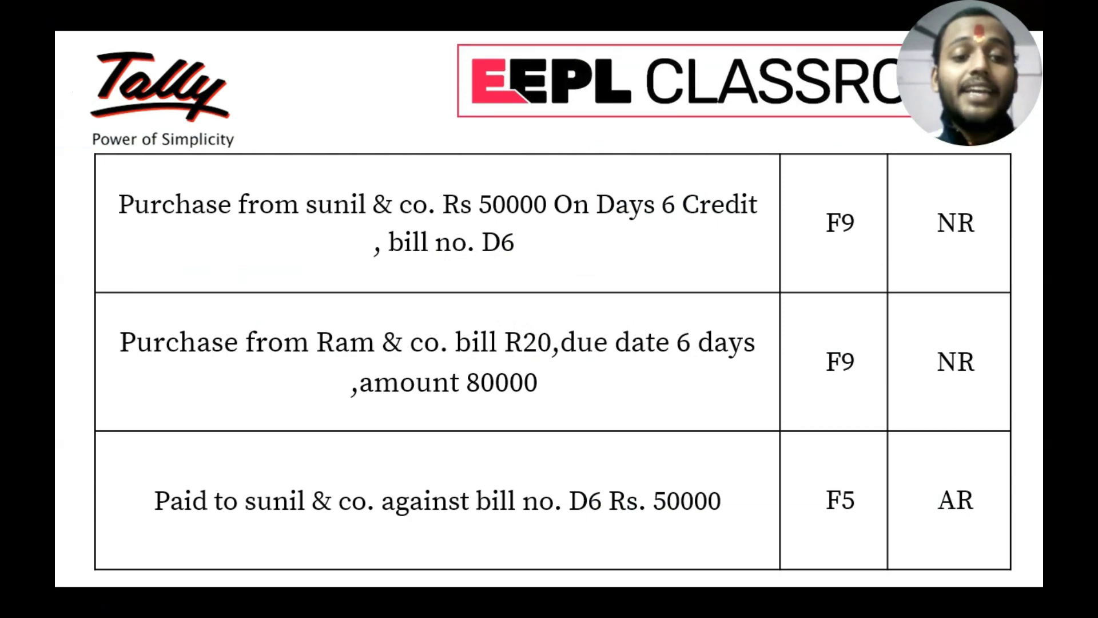
key("Right")
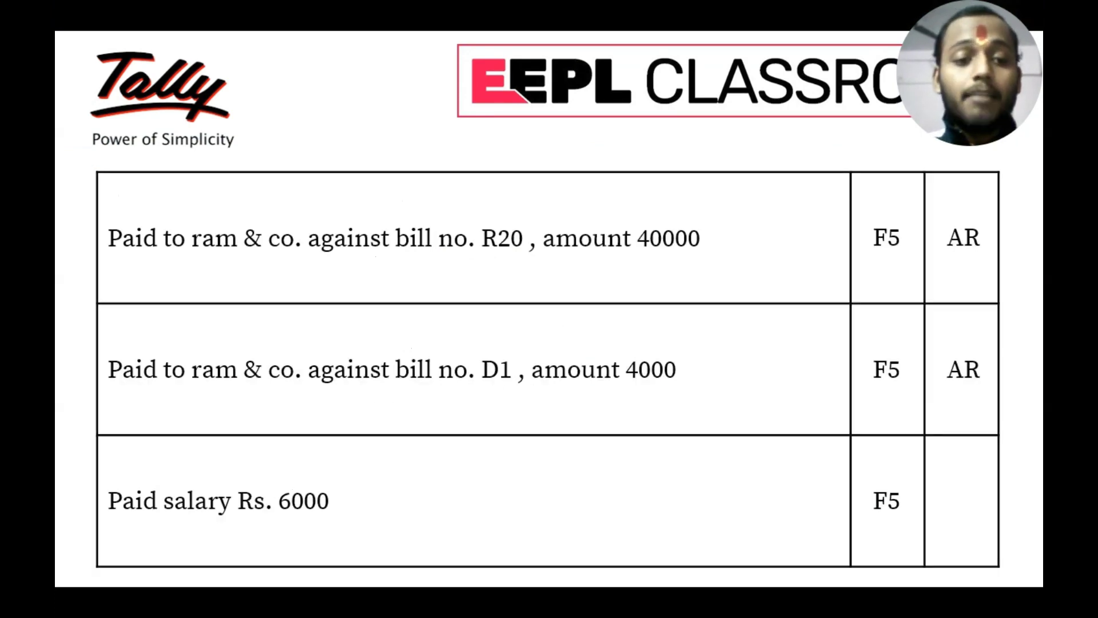
key("Left")
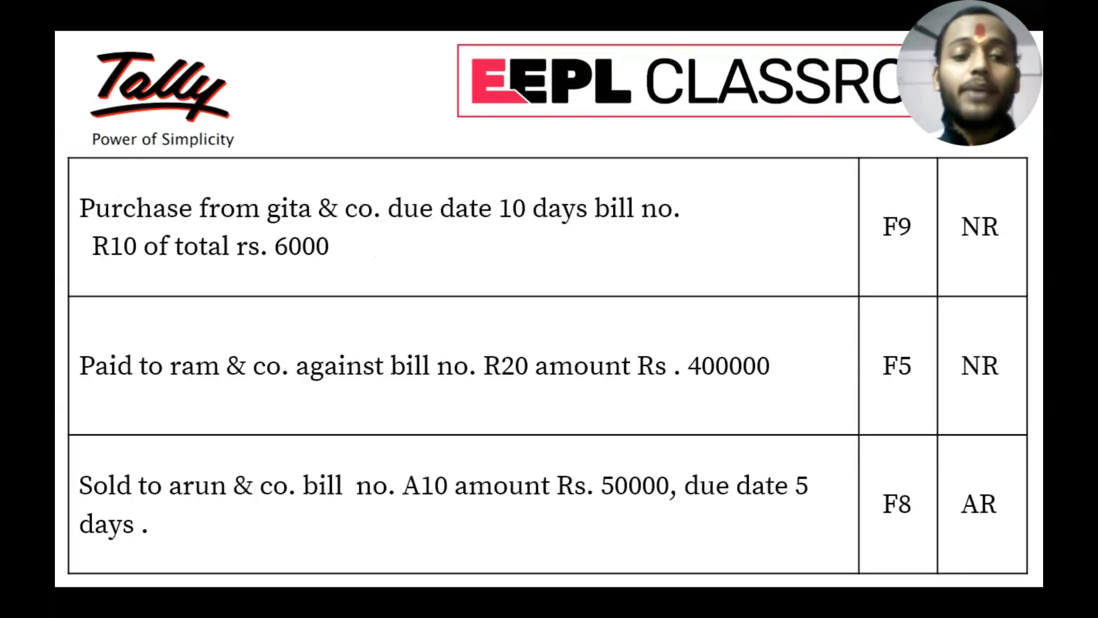
key("Right")
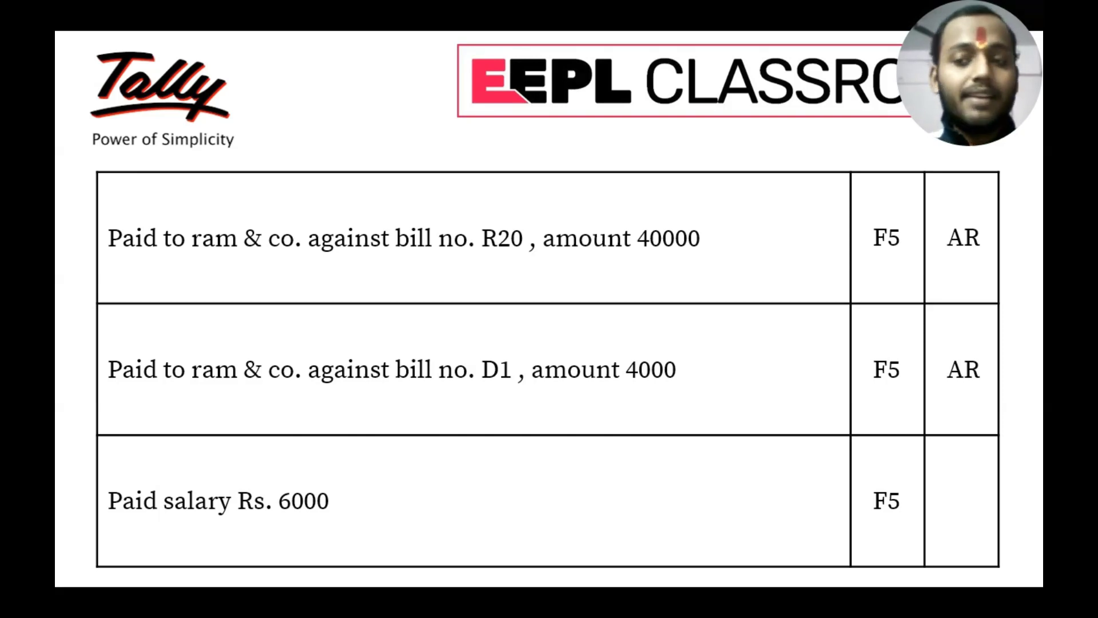
key("Right")
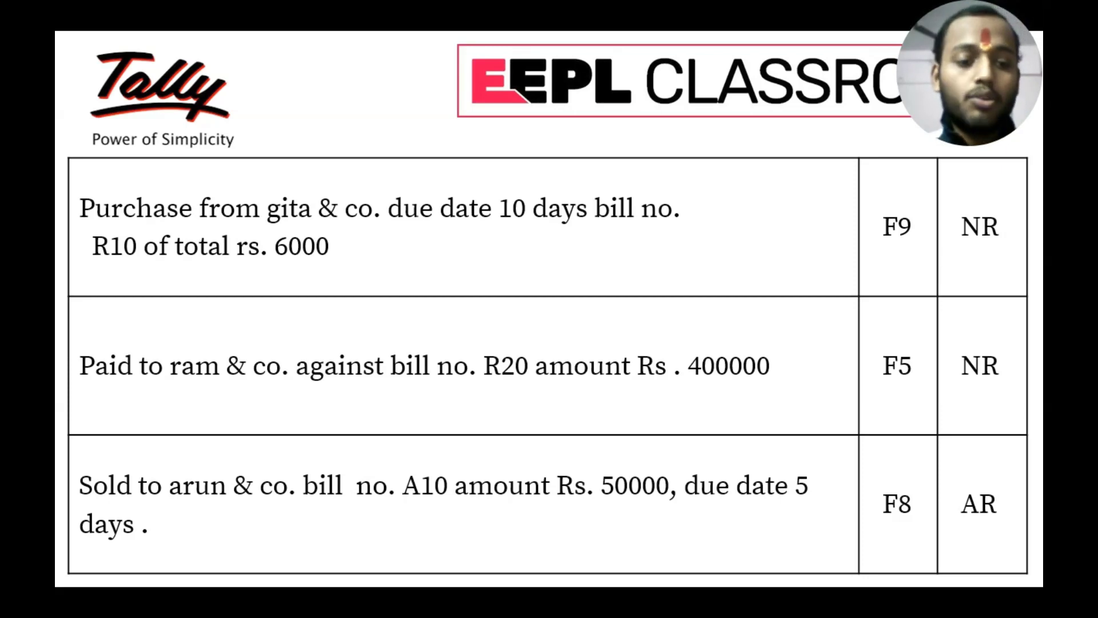
key("Right")
key("Left")
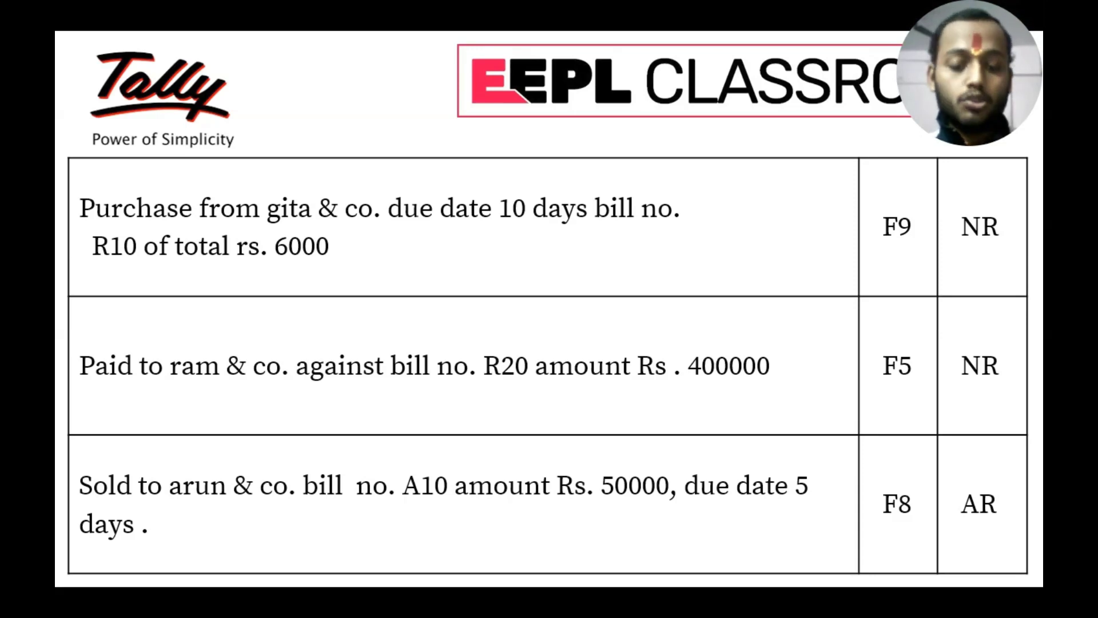
- Switch back to TallyPrime and open a sales voucher in As Voucher mode
key("alt+Tab")
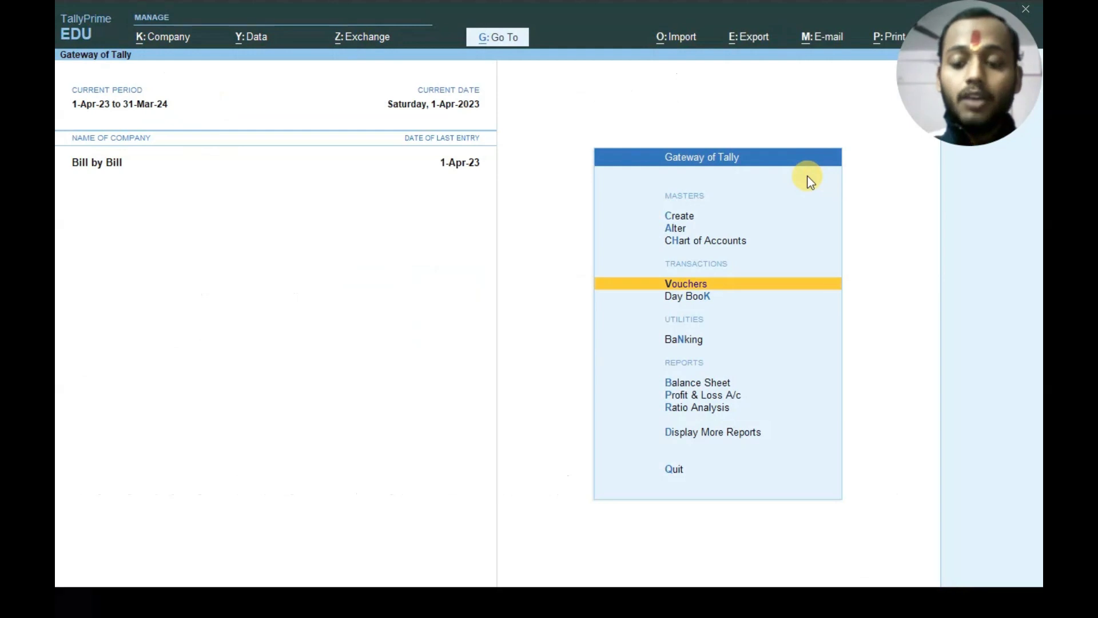
key("Return")
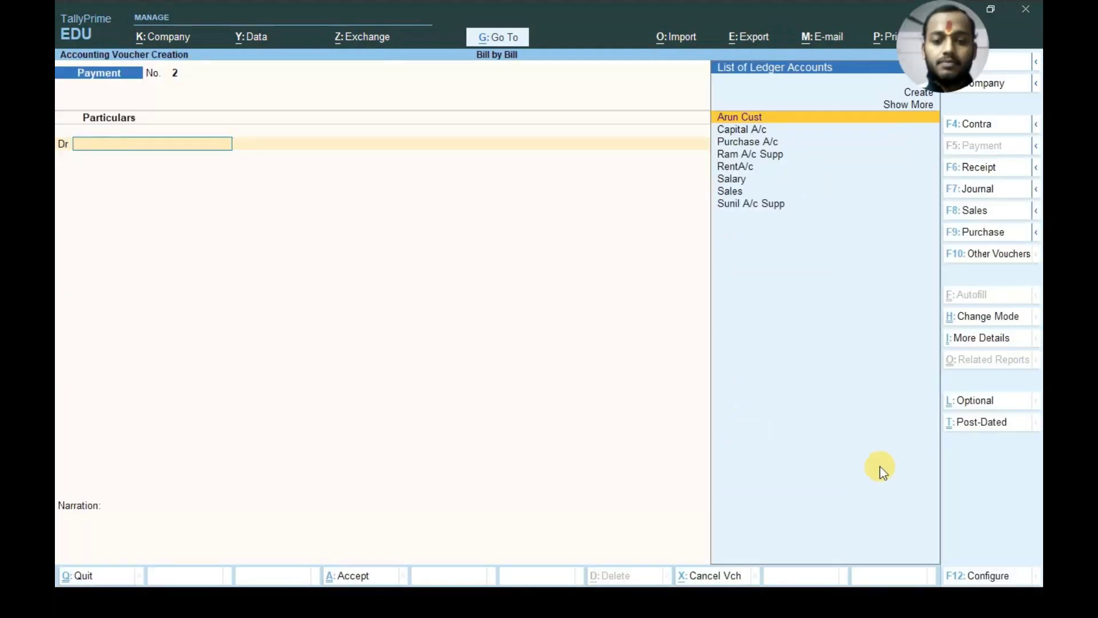
left_click(984, 214)
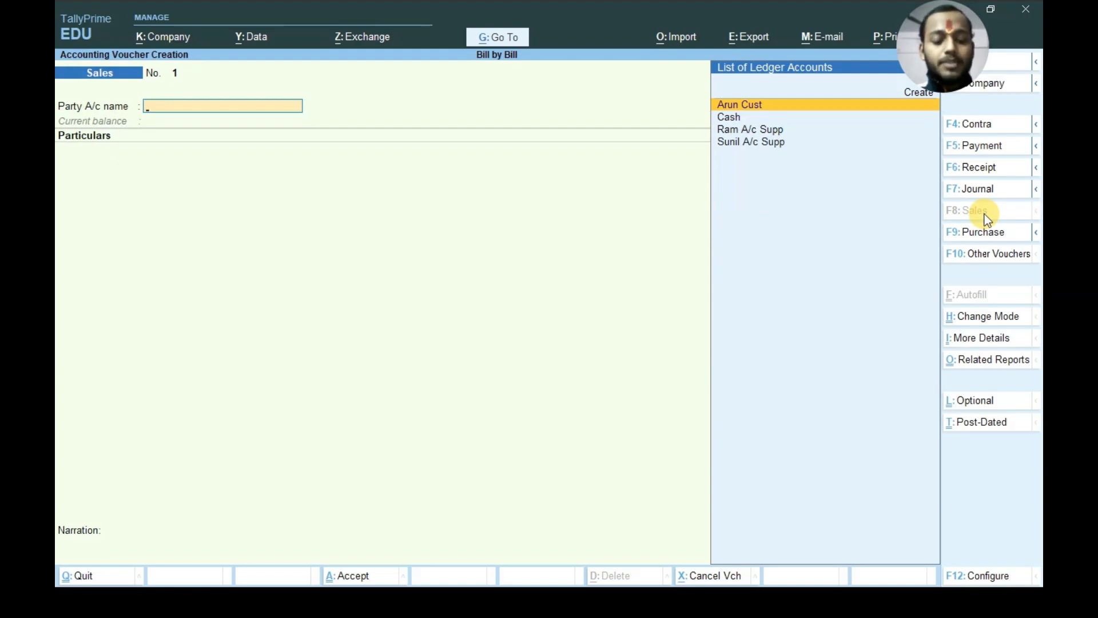
key("ctrl+h")
key("Down")
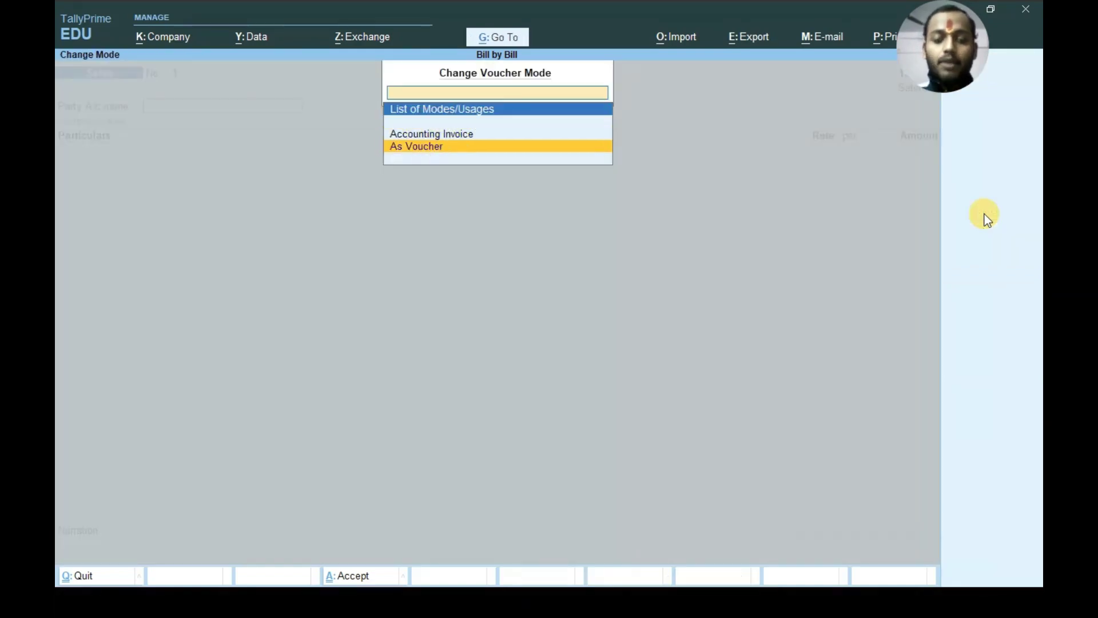
key("Return")
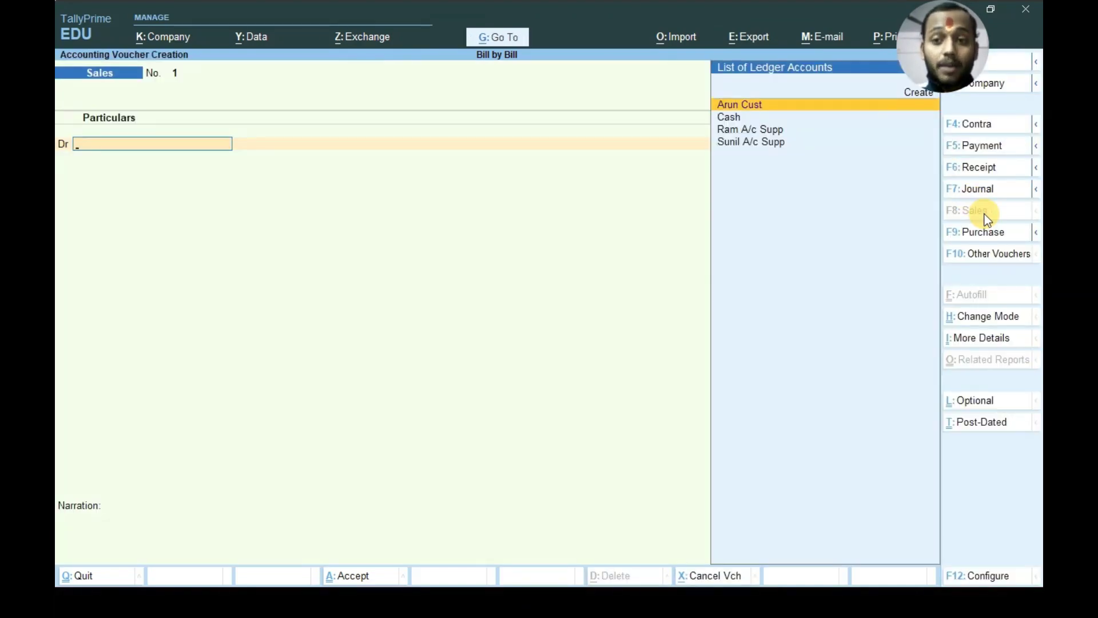
- Debit the customer ledger with 5,000, accepting its default party details
key("Return")
key("ctrl+a")
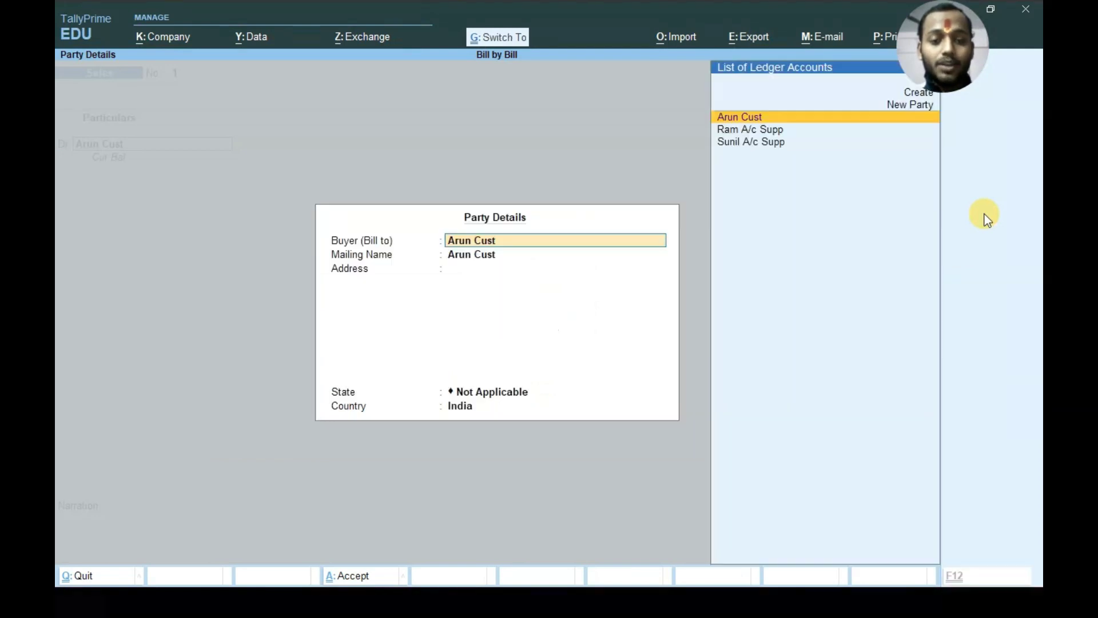
key("ctrl+a")
type("5000")
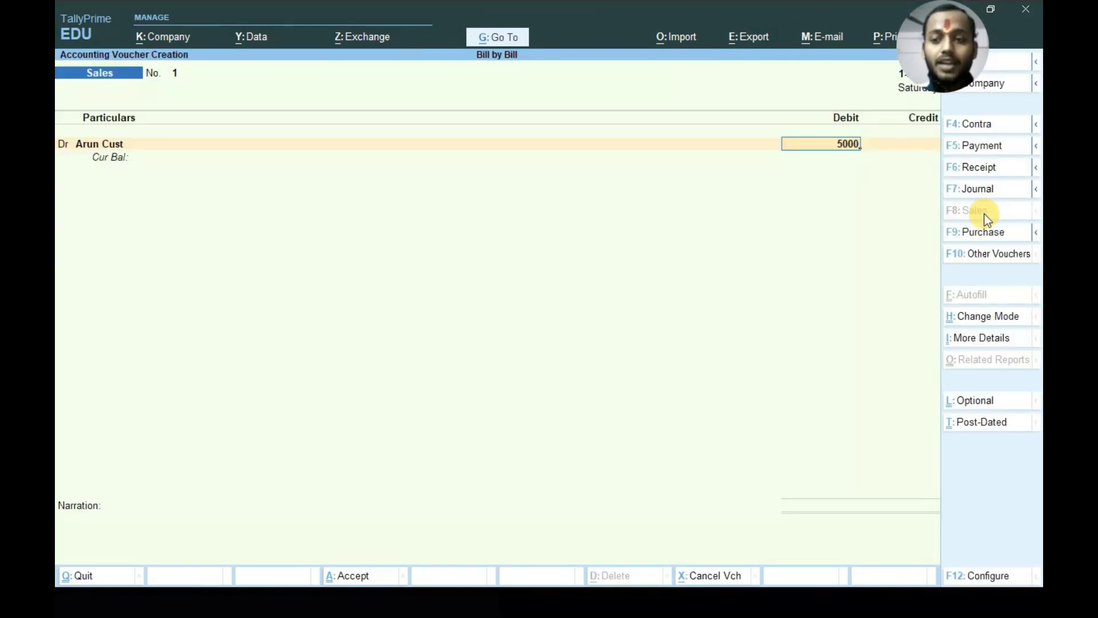
key("Return")
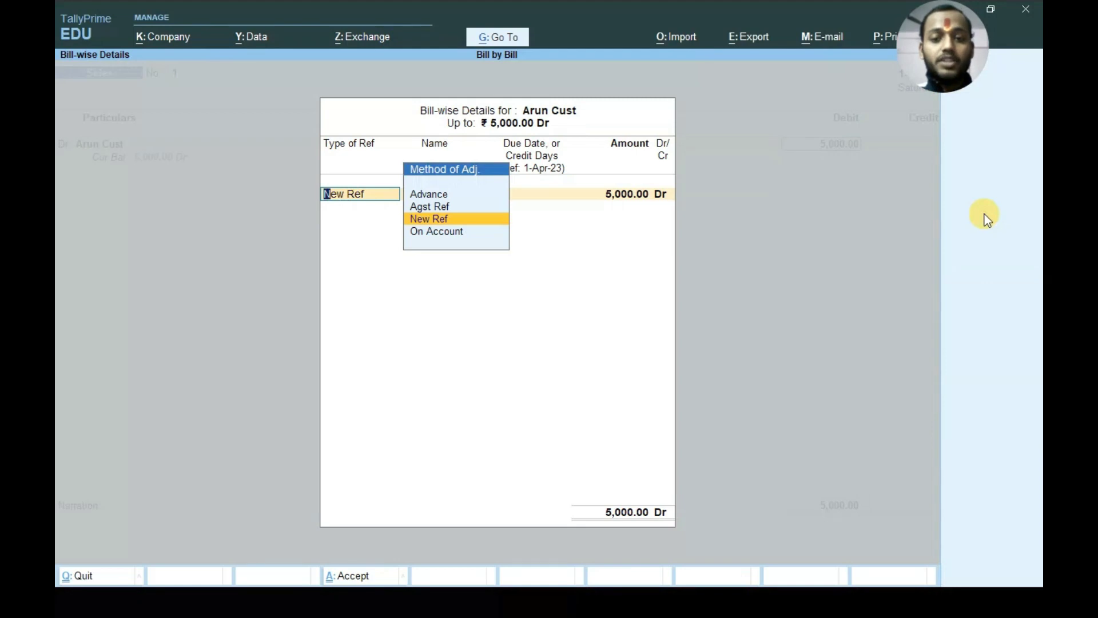
- Record the customer's 5,000 debit as New Ref bill A10 with 8 credit days
key("Return")
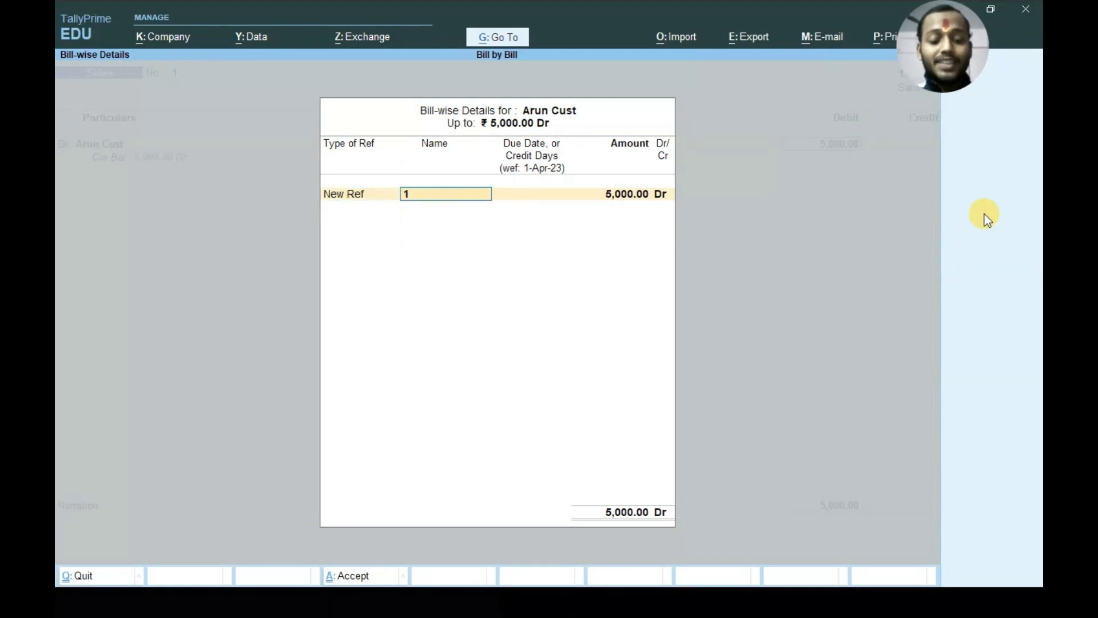
type("A1")
type("0")
key("BackSpace")
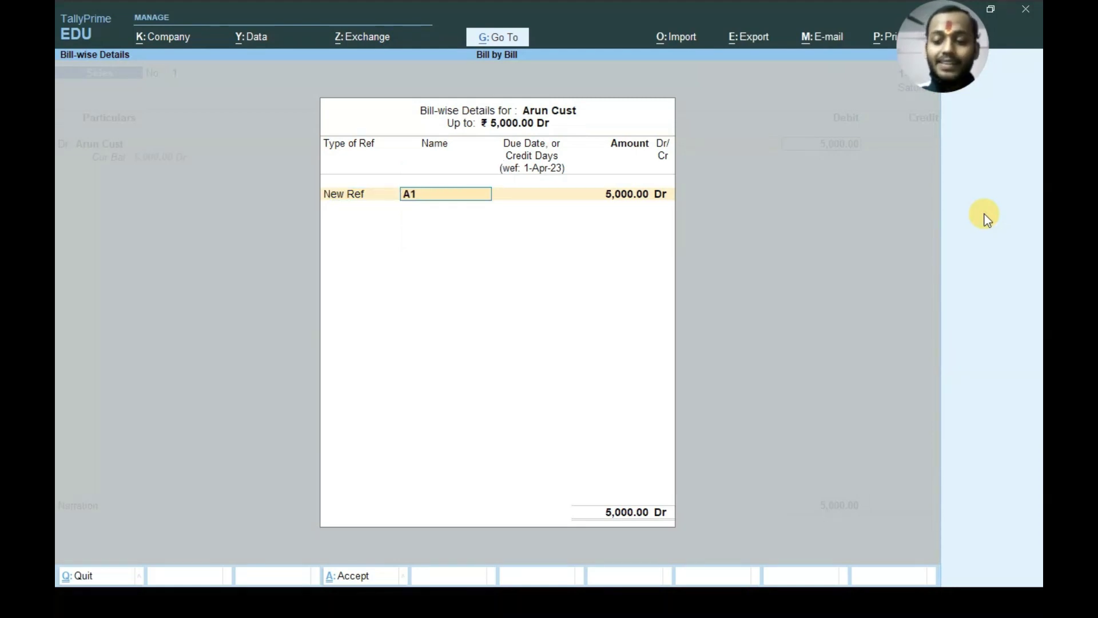
type("0")
key("Return")
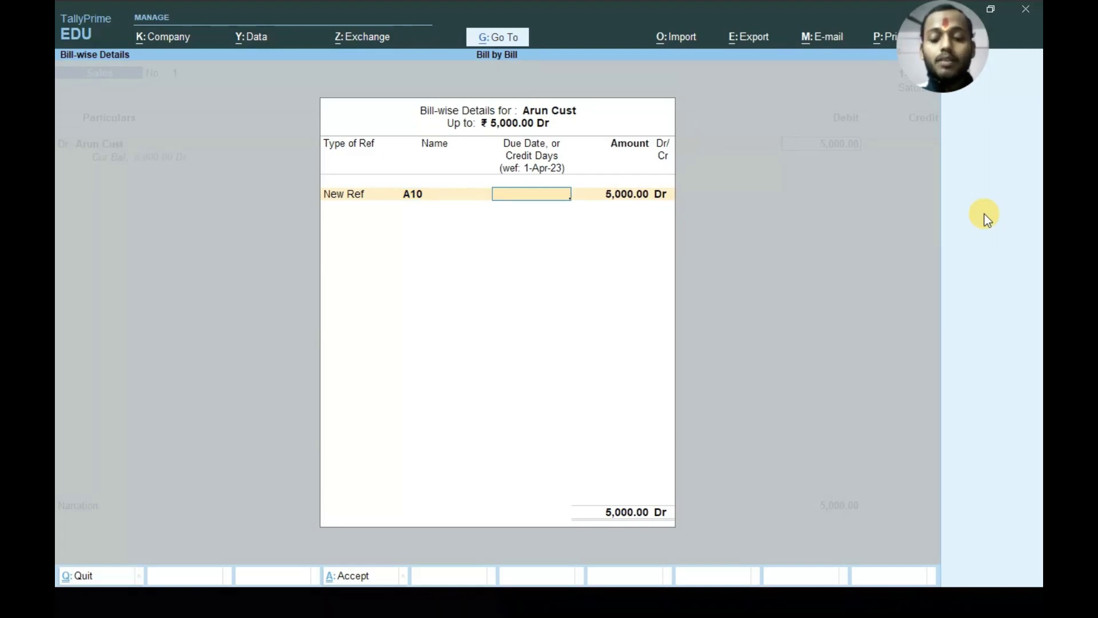
type("8")
key("Return")
key("Return")
key("Return")
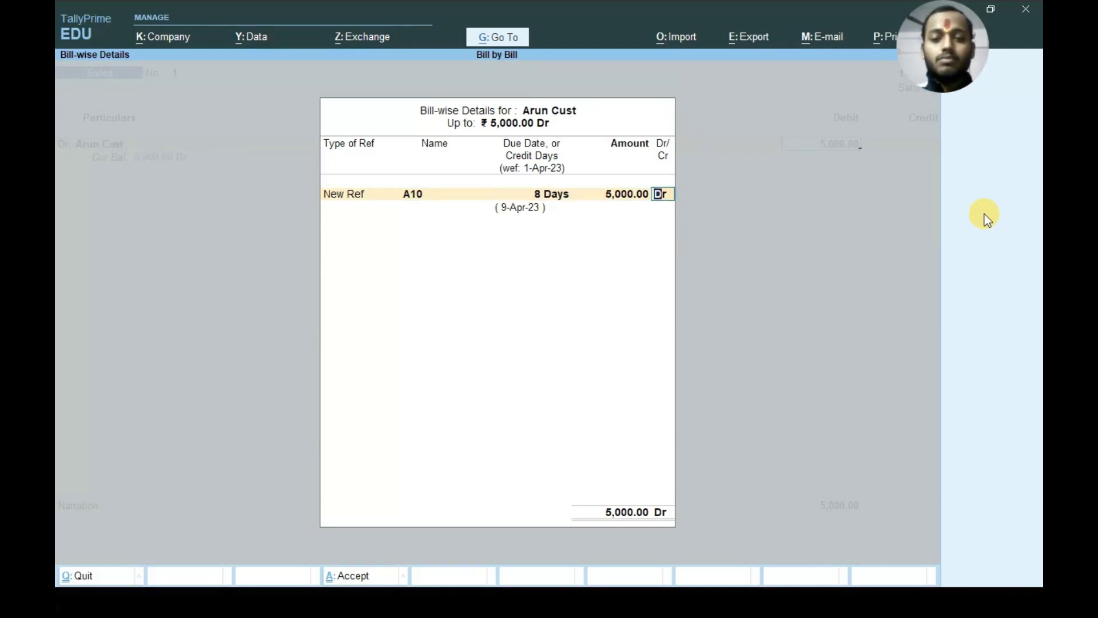
- Credit Sales with 5,000, save the sales voucher, and leave voucher entry
key("Return")
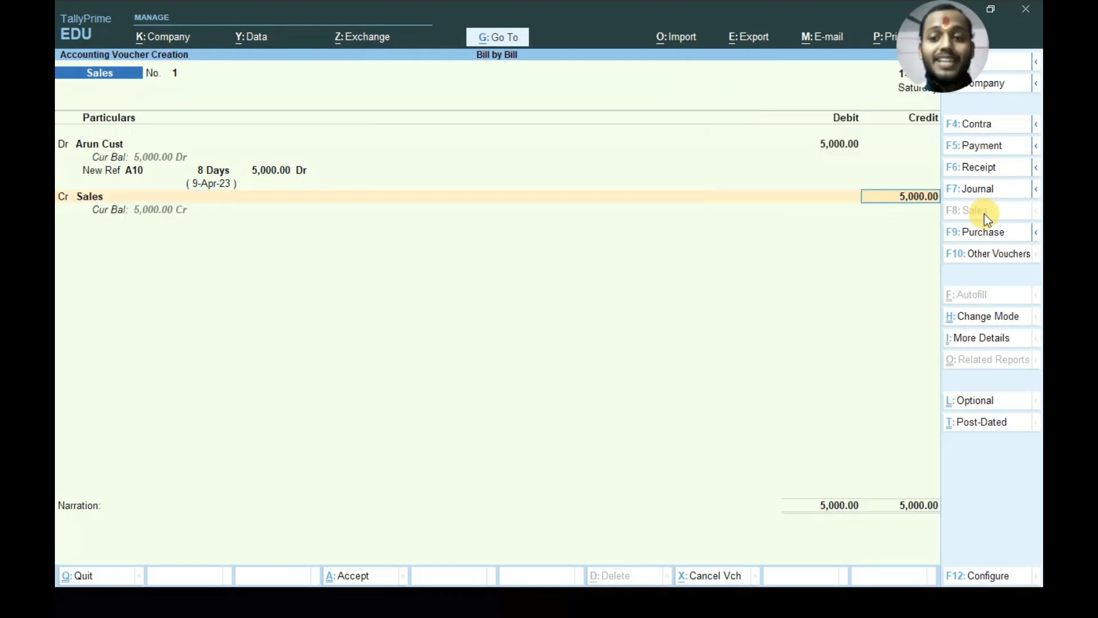
key("Return")
key("Return")
key("Return")
key("Return")
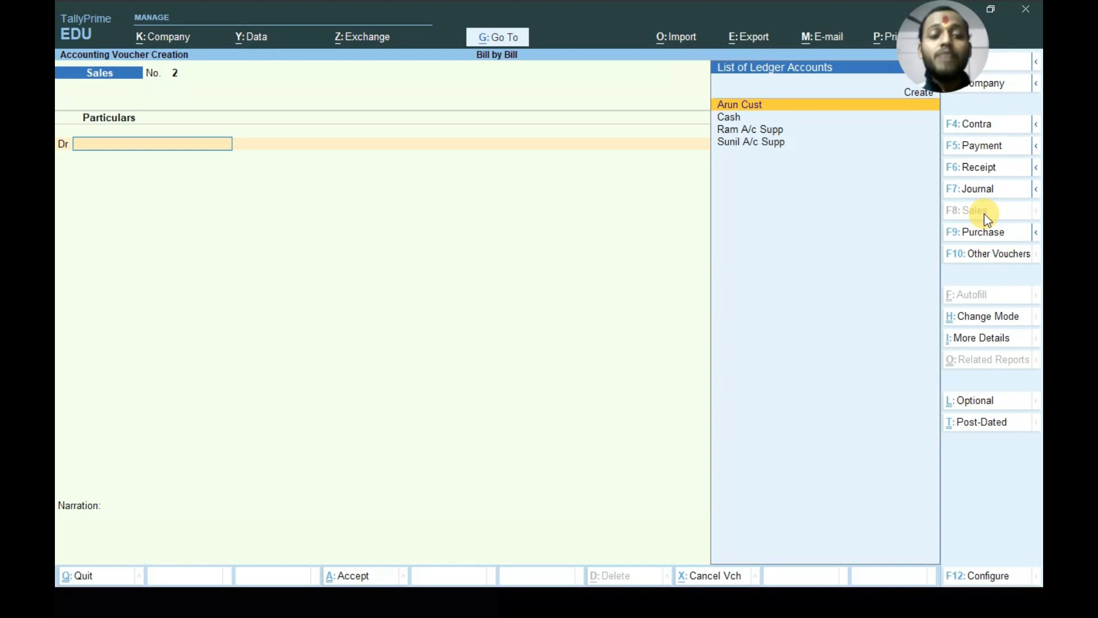
key("Escape")
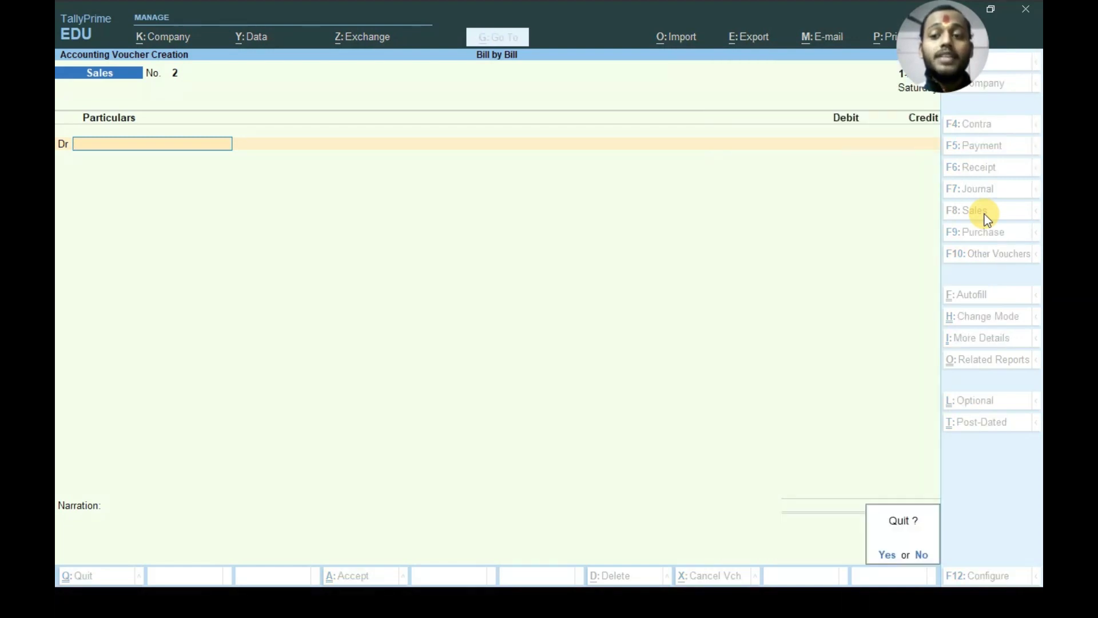
key("Return")
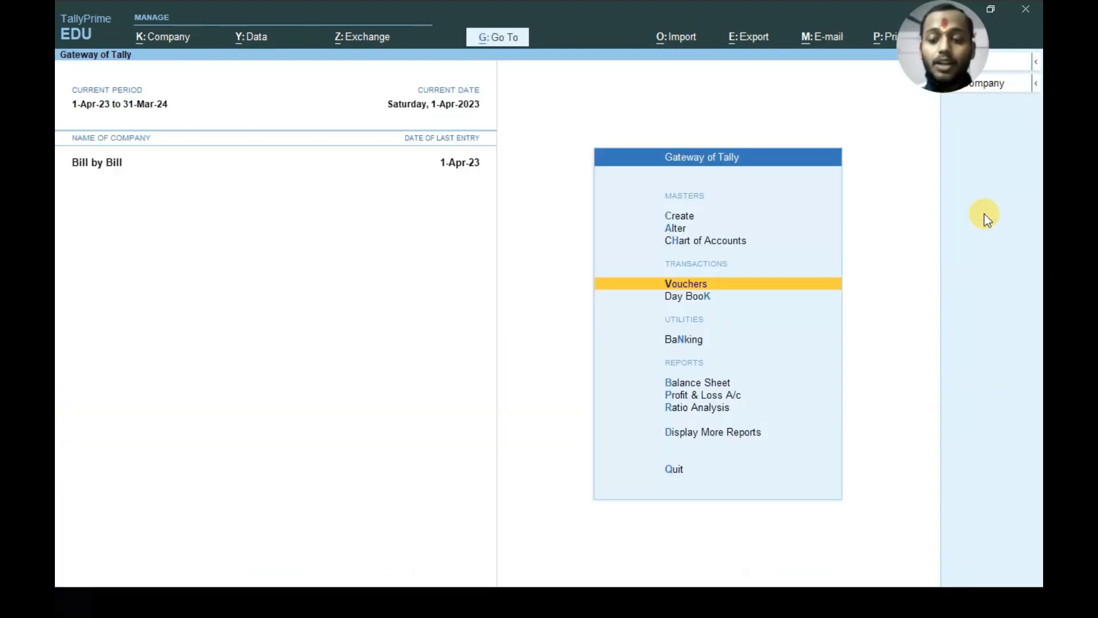
- Open a new receipt voucher and credit the customer ledger
key("Return")
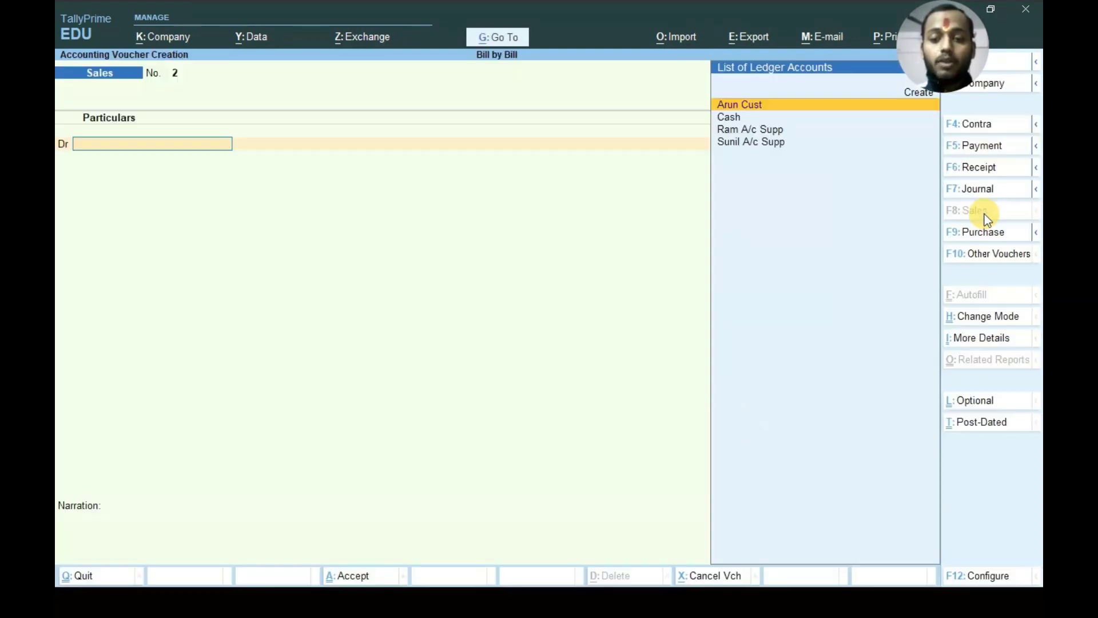
left_click(981, 171)
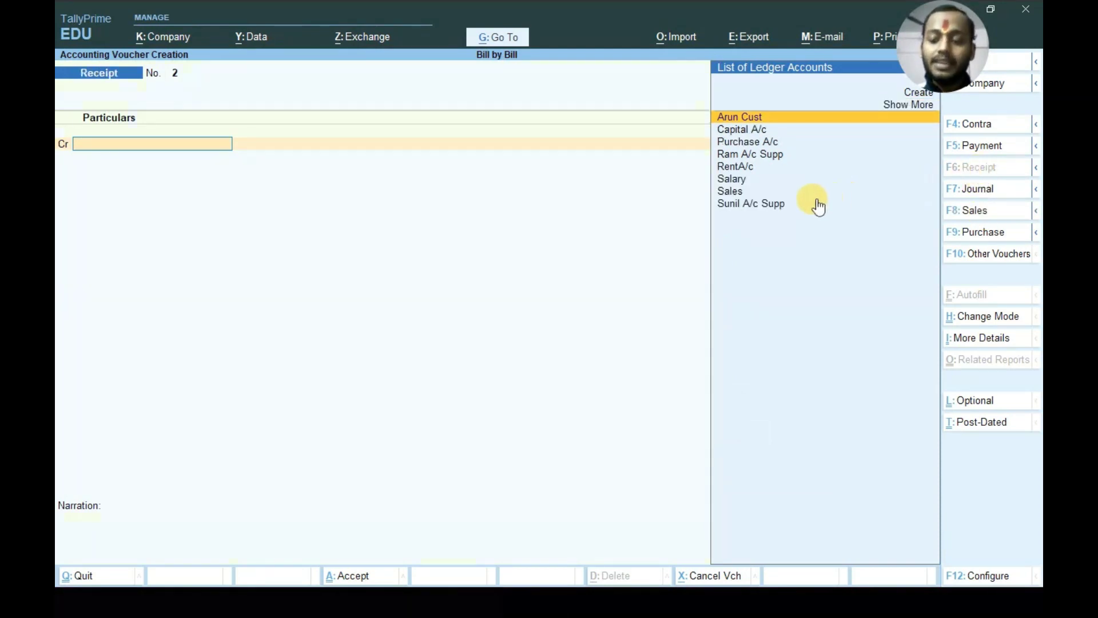
key("Down")
key("Down")
key("Down")
key("Down")
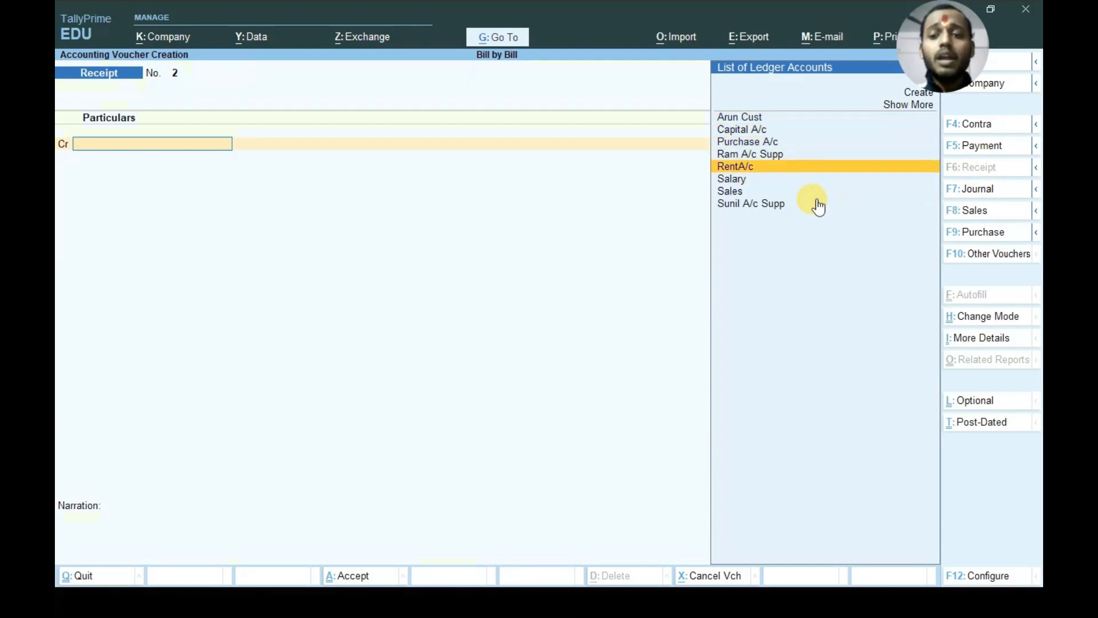
key("Up")
key("Up")
key("Up")
key("Up")
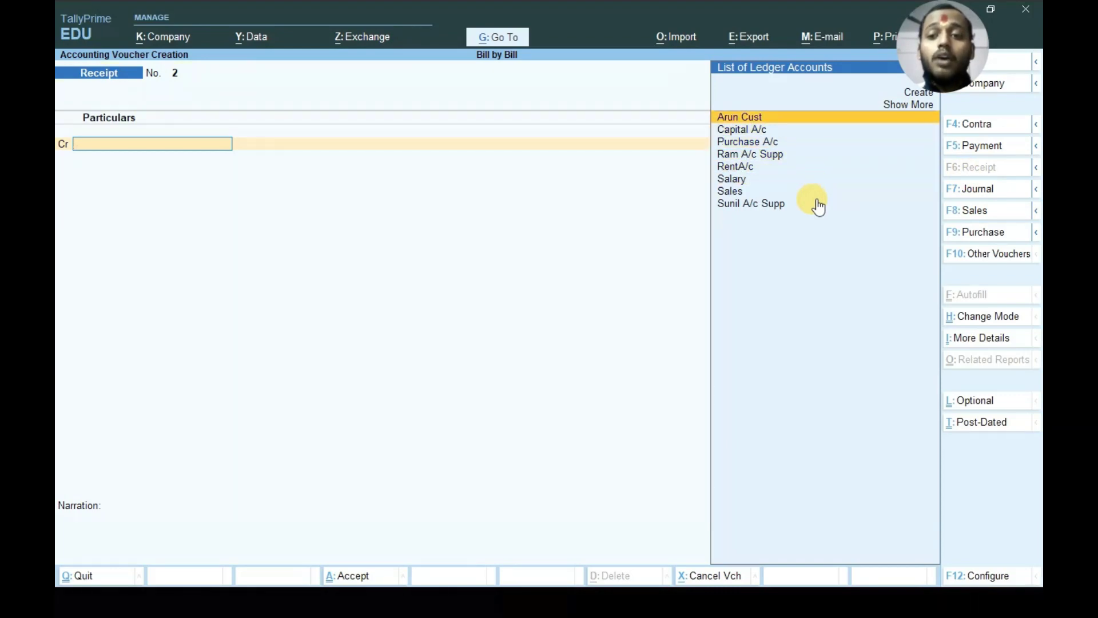
key("Return")
- Allocate the customer's 5,000 credit as Agst Ref to pending bill A10 and end the bill-wise details
key("Return")
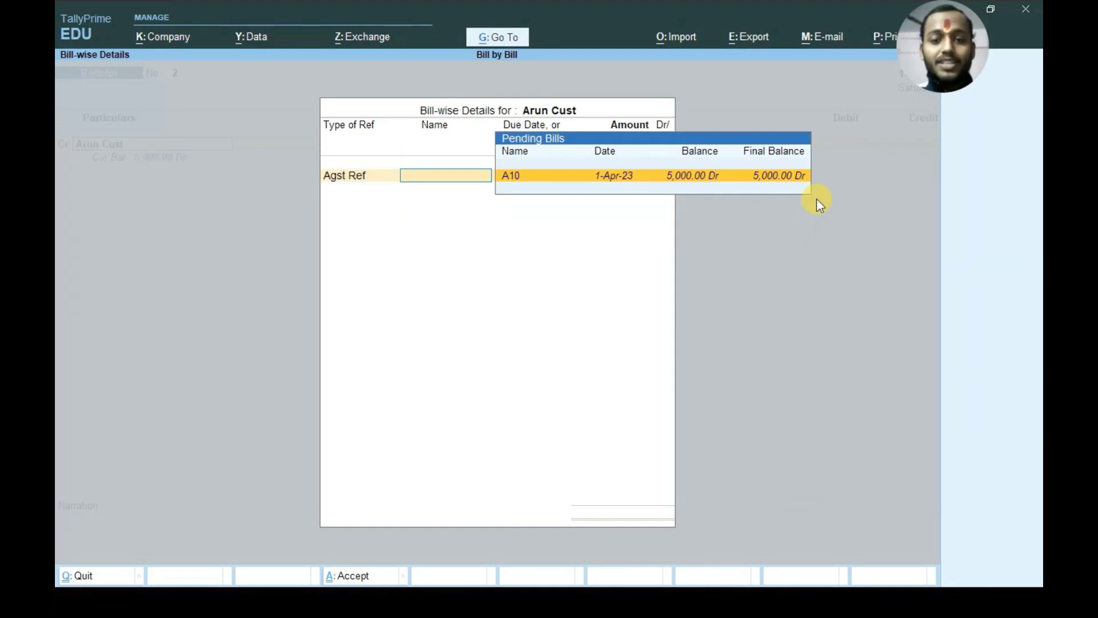
key("Return")
key("Return")
key("Return")
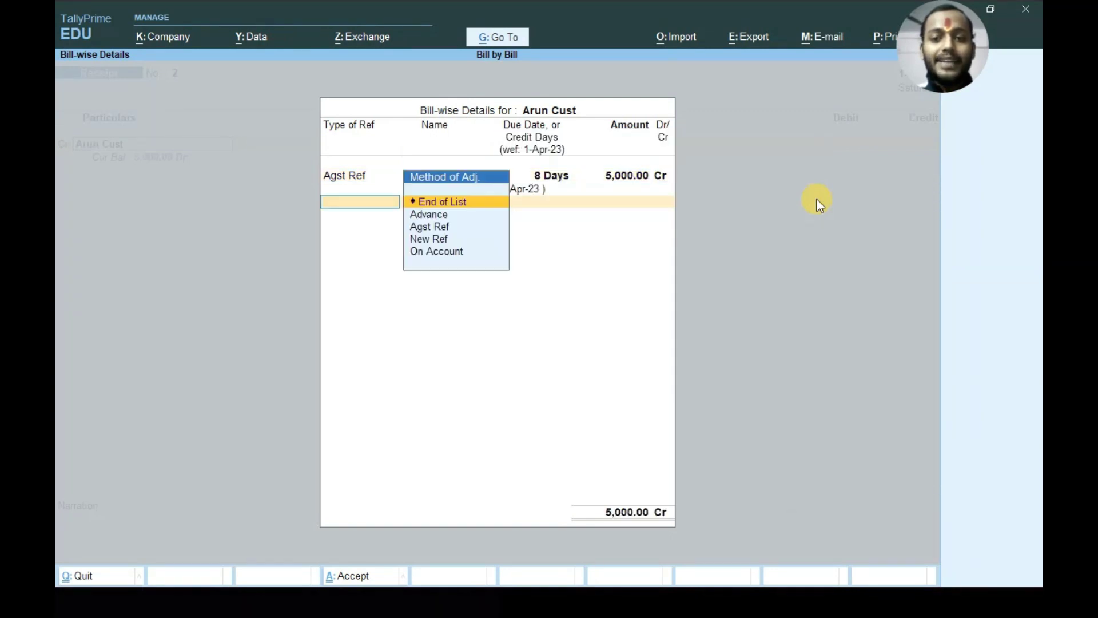
key("Return")
key("Return")
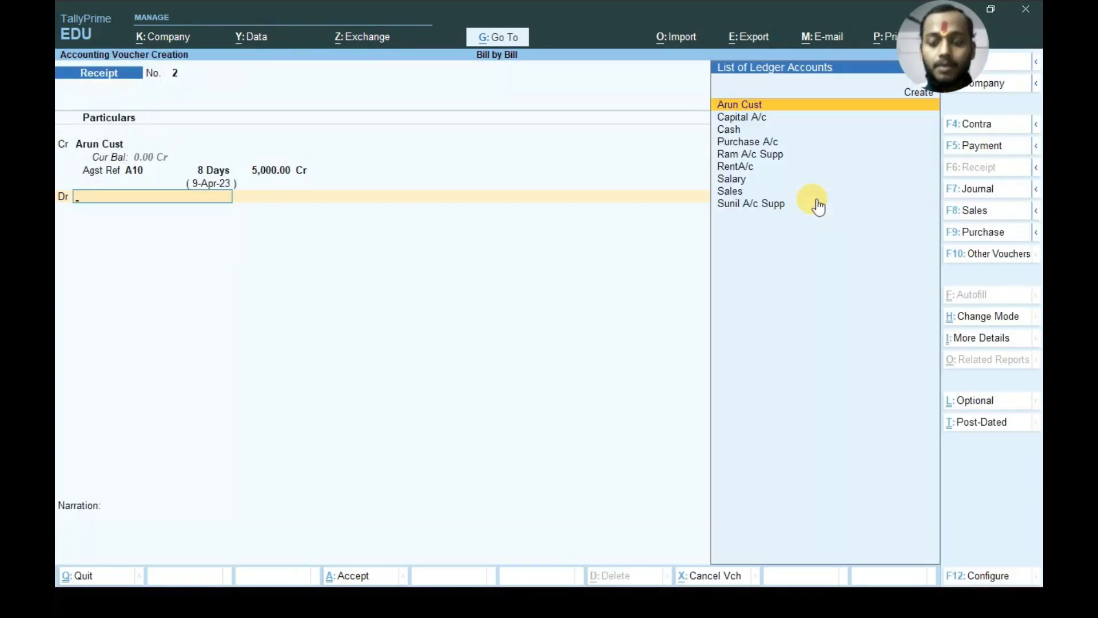
- Debit Cash with 5,000, save the receipt voucher without a narration, and leave voucher entry
key("Down")
key("Down")
key("Down")
key("Up")
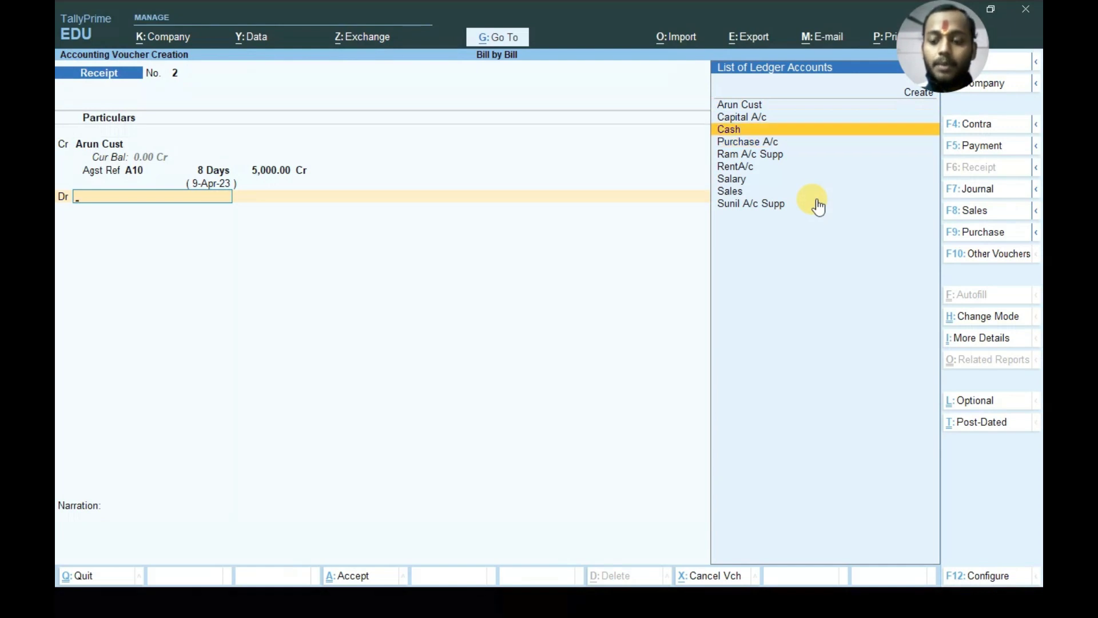
key("Return")
key("Return")
key("Return")
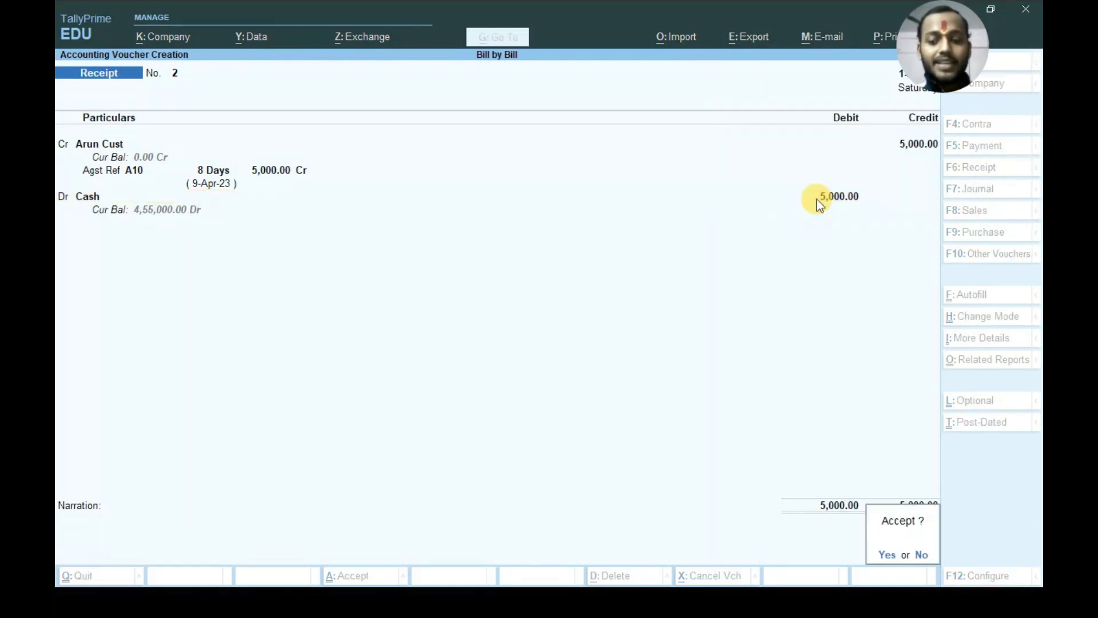
key("Return")
key("Escape")
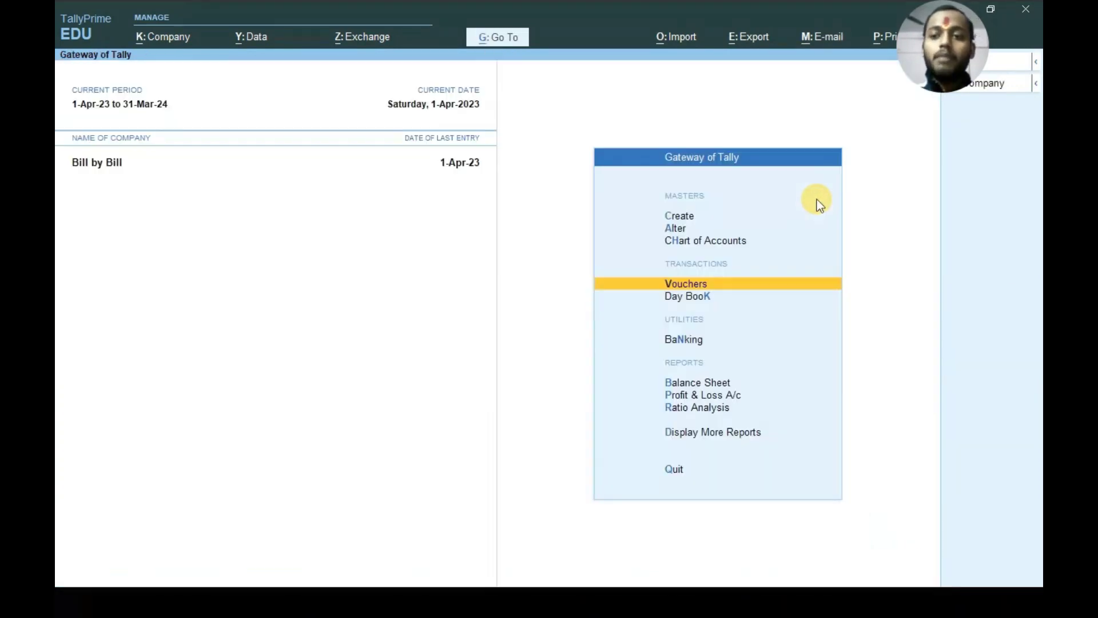
- Switch to the PowerPoint slide show and advance to the slide with the receipt exercise and required reports
key("alt+Tab")
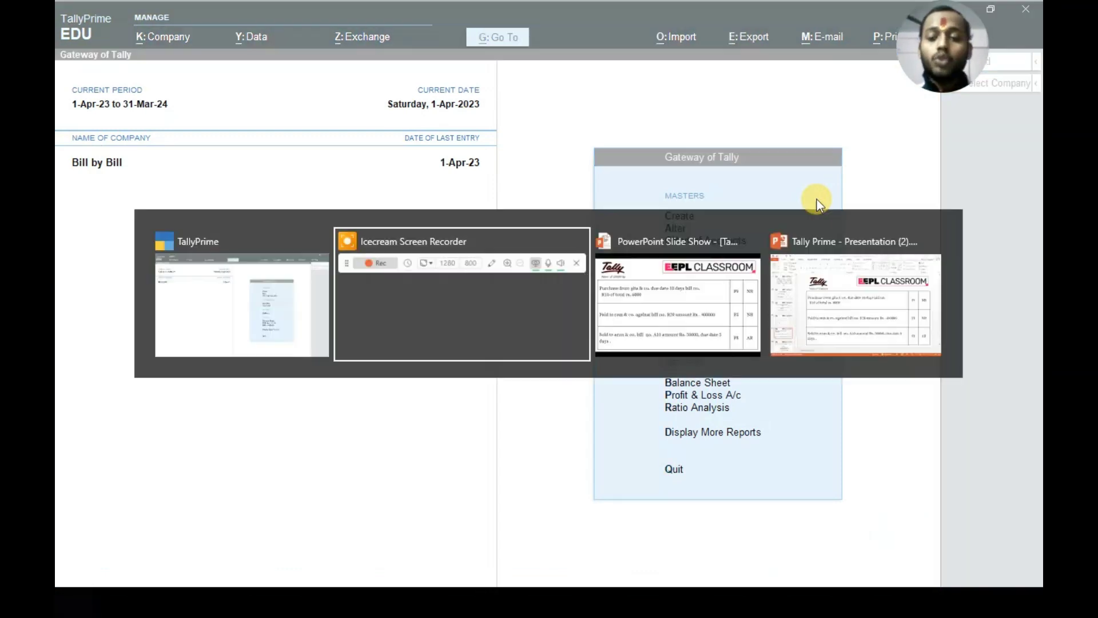
key("Tab")
key("Tab")
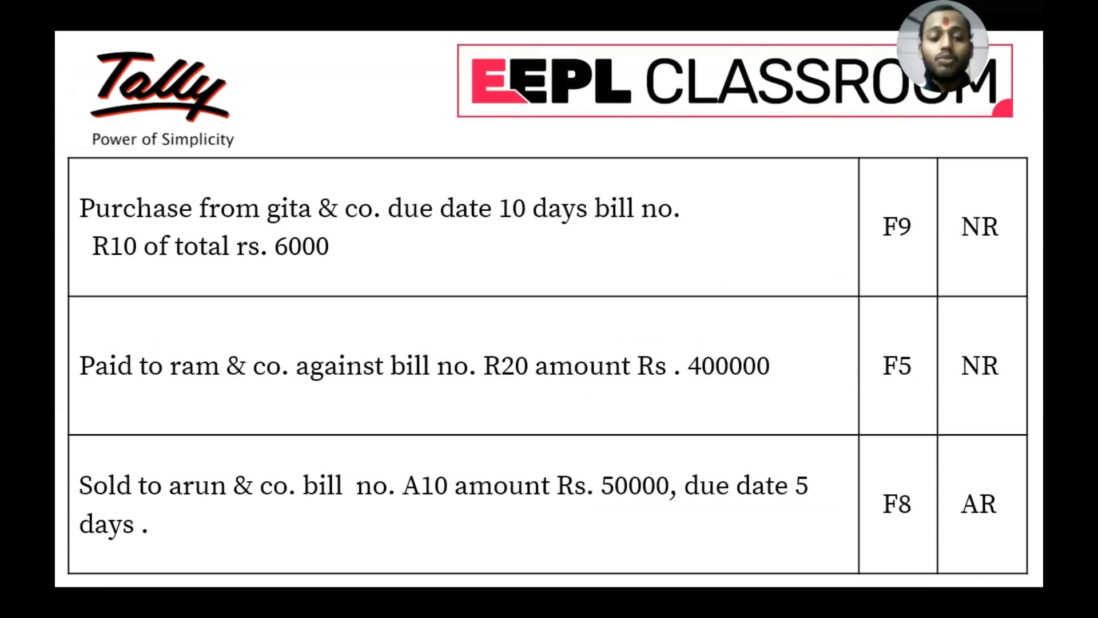
key("Right")
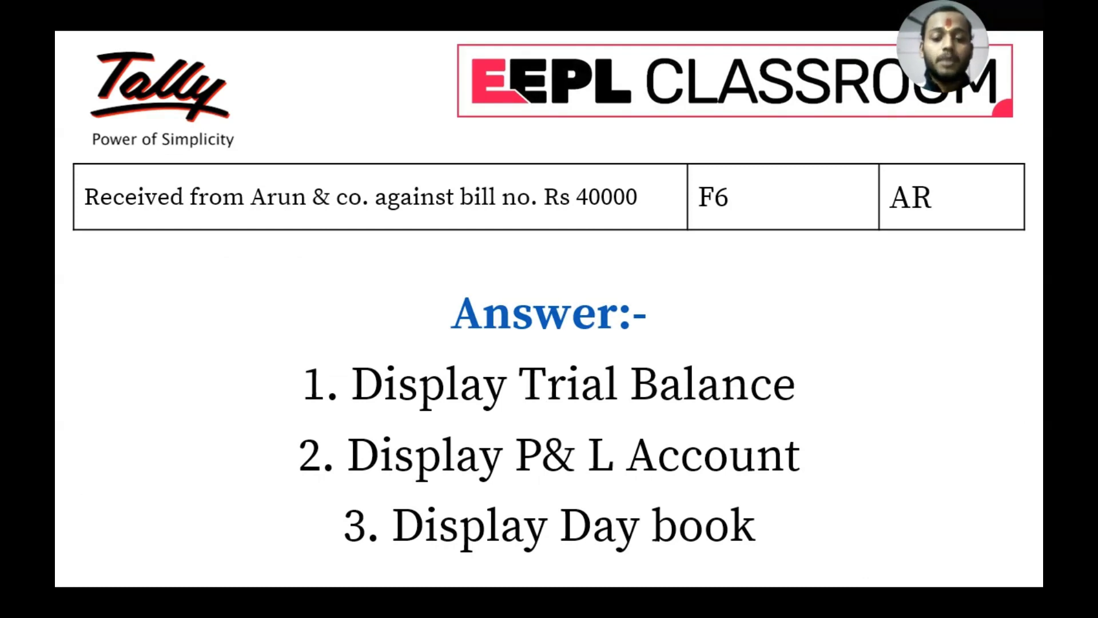
- Switch back to TallyPrime and review the vouchers listed in the Day Book
key("alt+Tab")
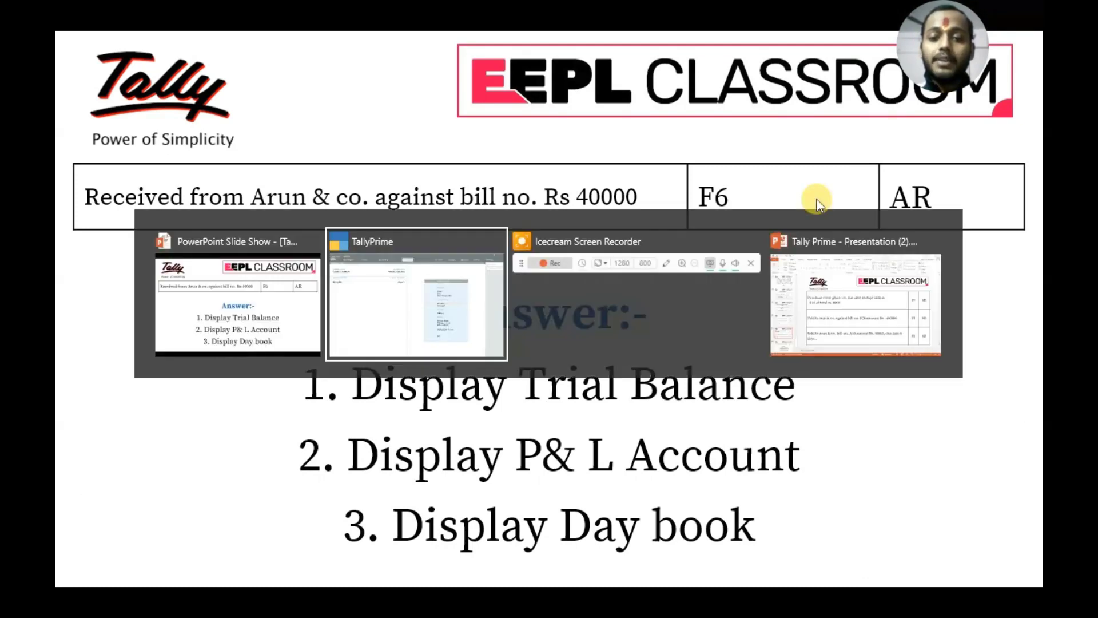
key("Down")
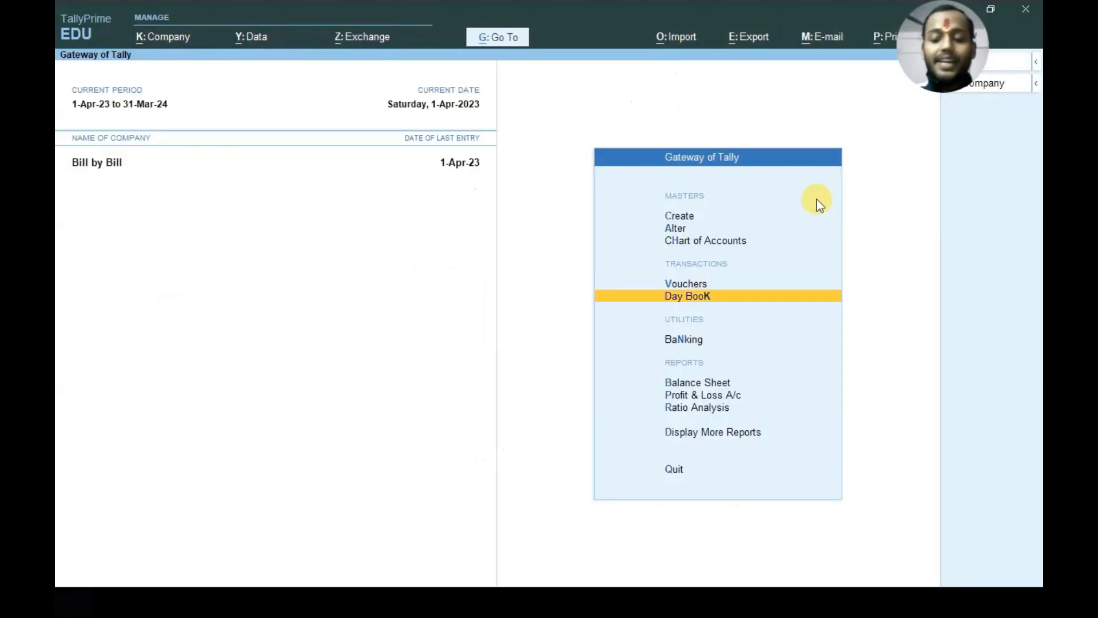
key("Return")
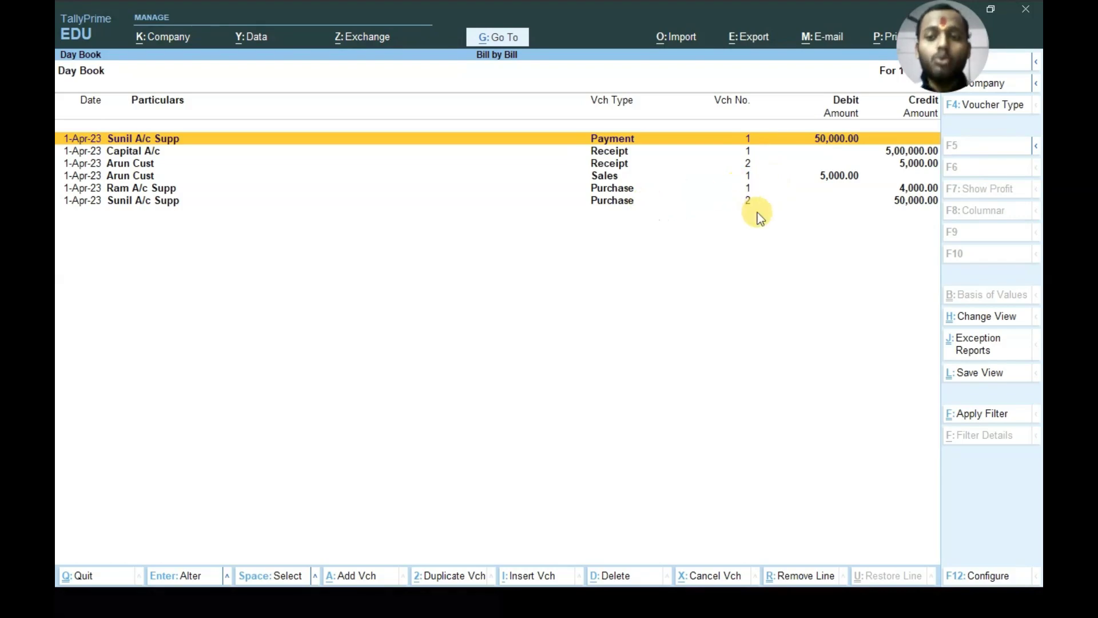
key("Escape")
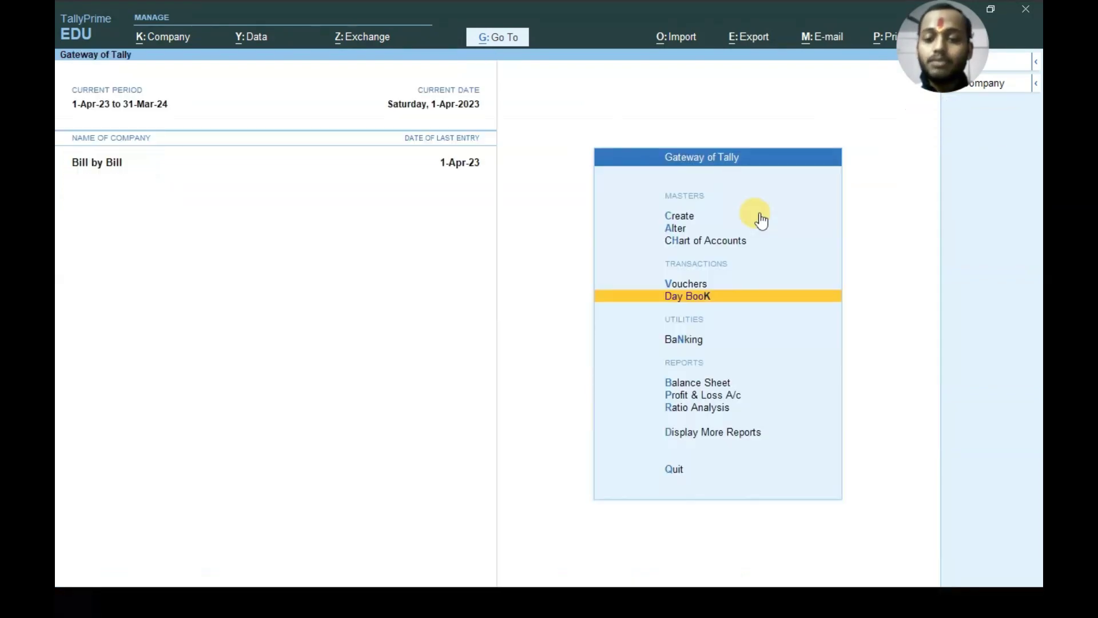
- View the company's Balance Sheet and check its liabilities and assets
key("Down")
key("Down")
key("Return")
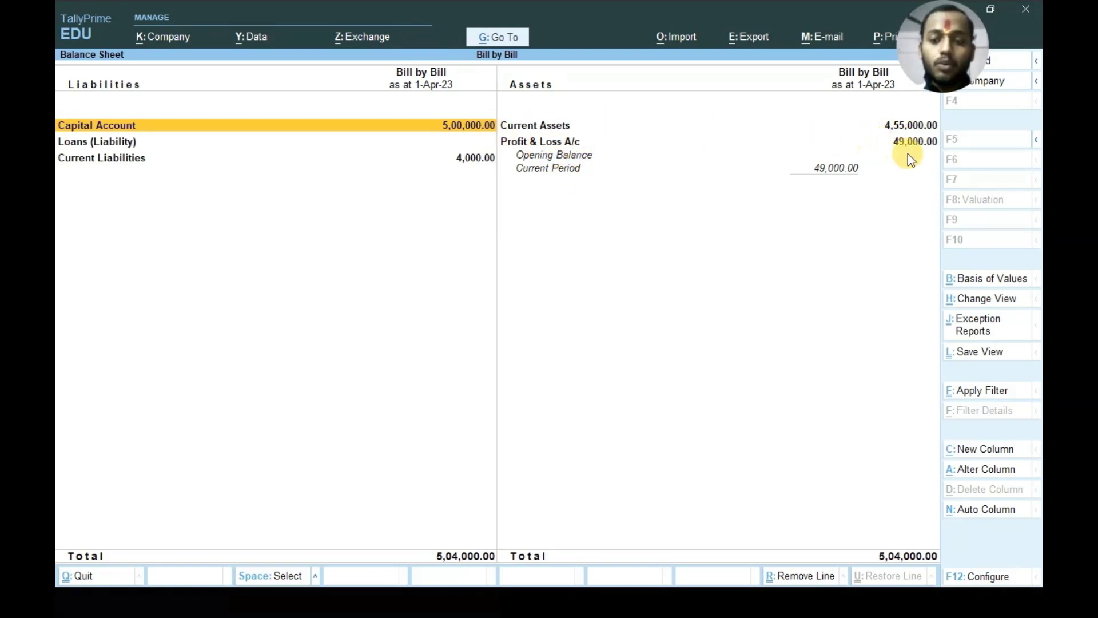
key("Escape")
- View the Profit & Loss A/c report and check its purchase and sales accounts
key("Down")
key("Return")
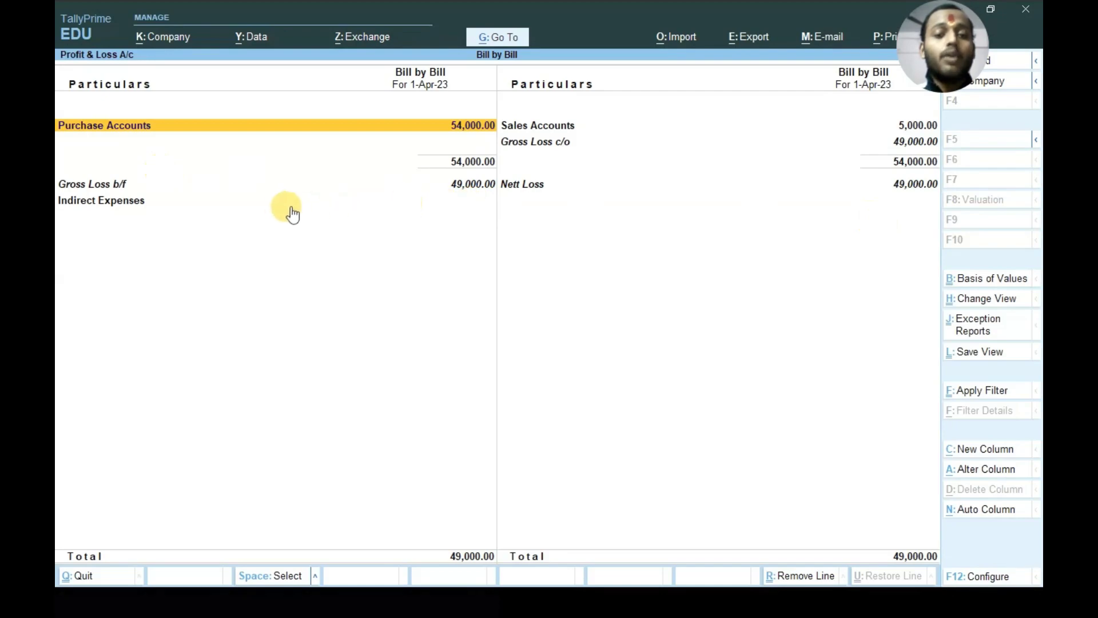
key("Escape")
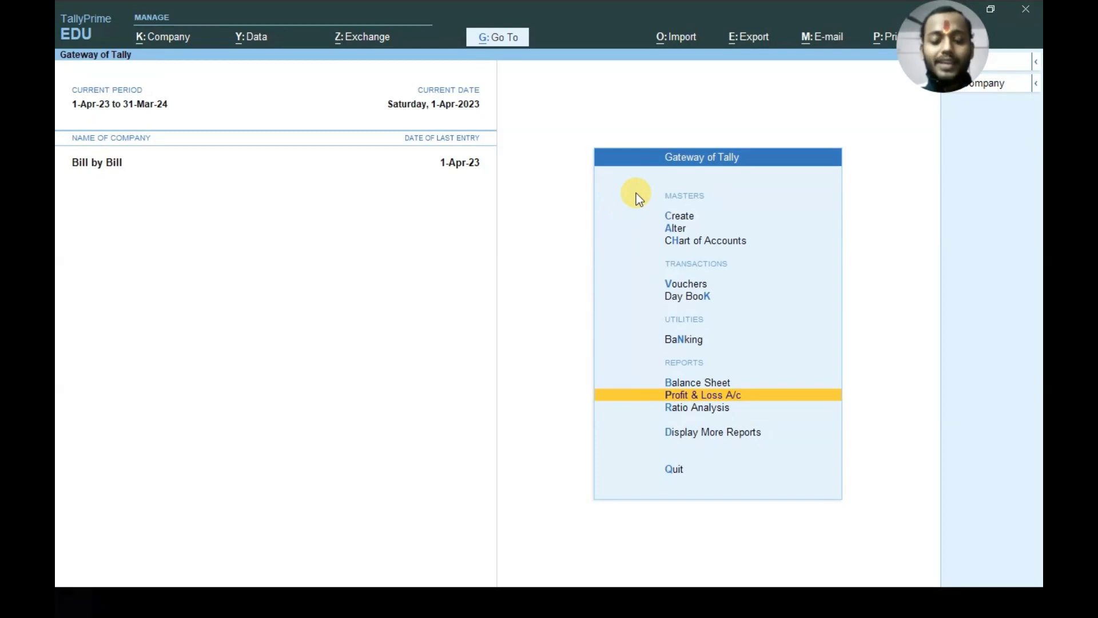
- Switch to the PowerPoint slide show, advance past the report list, and return to TallyPrime
key("alt+Tab")
key("alt+Tab")
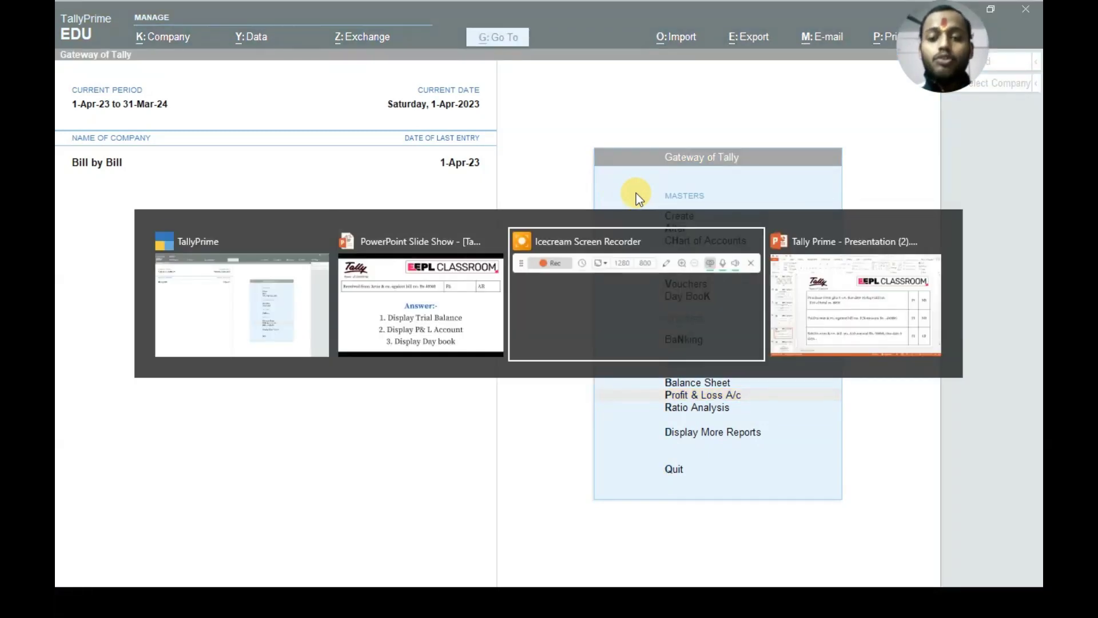
key("alt+Tab")
key("alt+shift+Tab")
key("alt+shift+Tab")
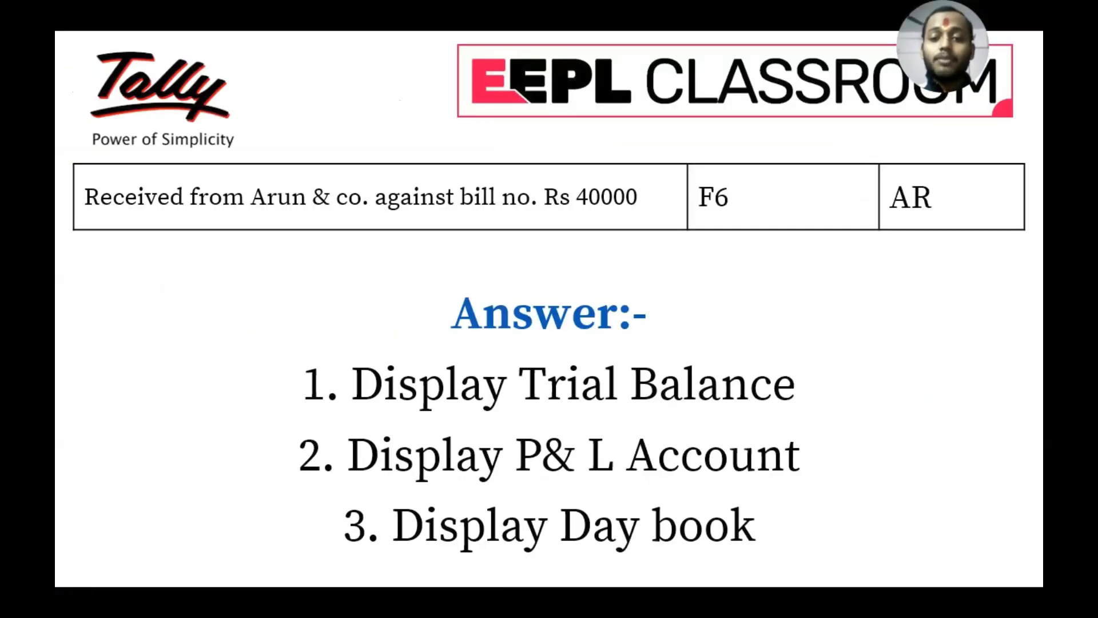
key("Right")
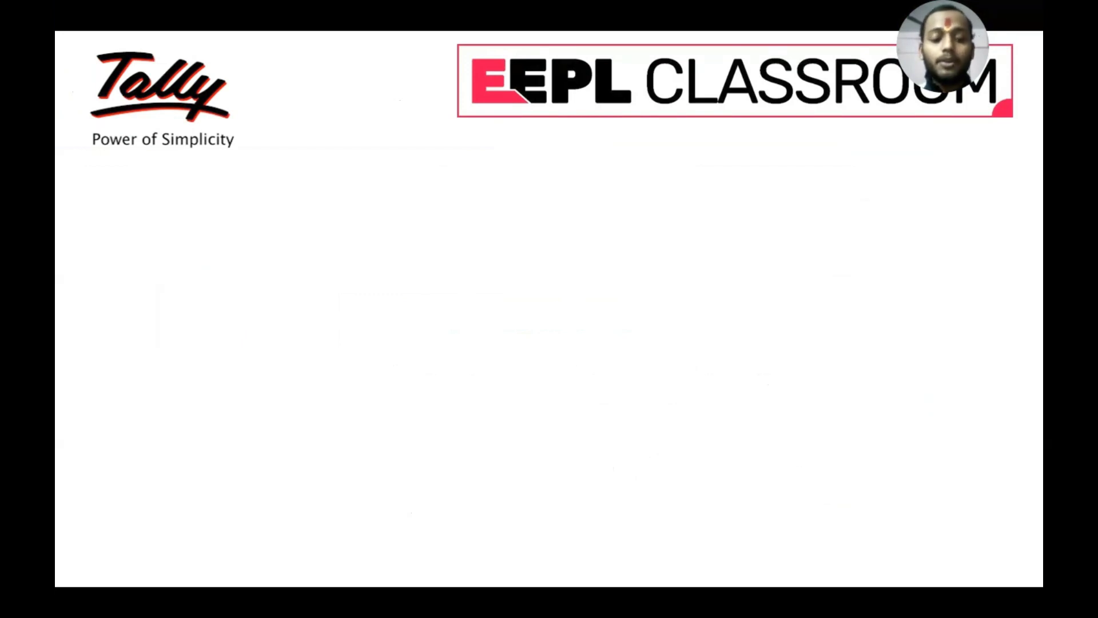
key("alt+Tab")
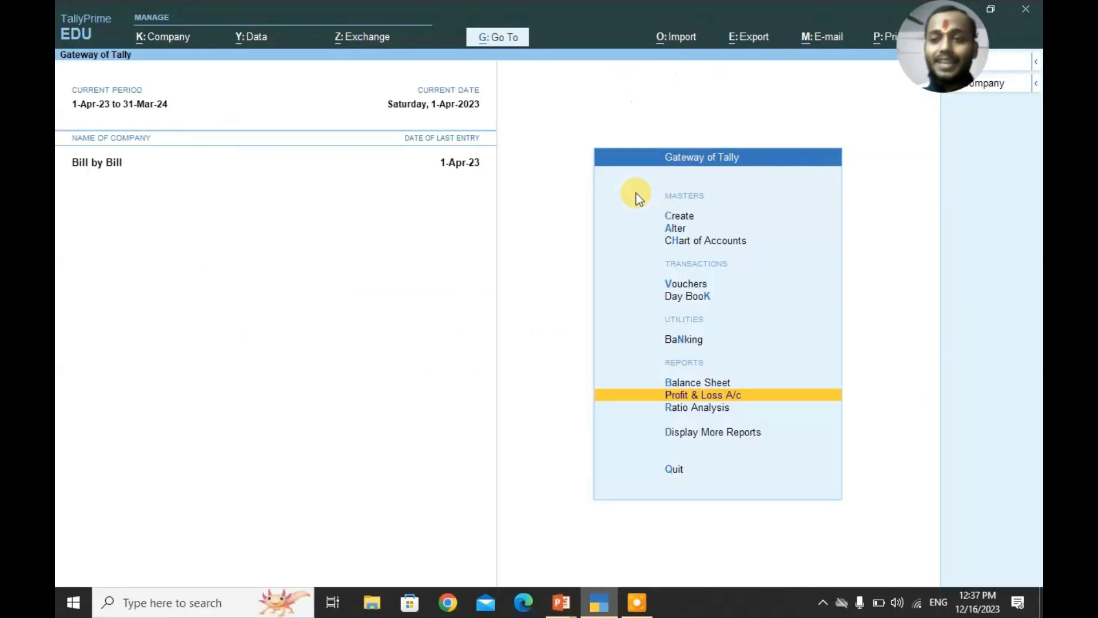